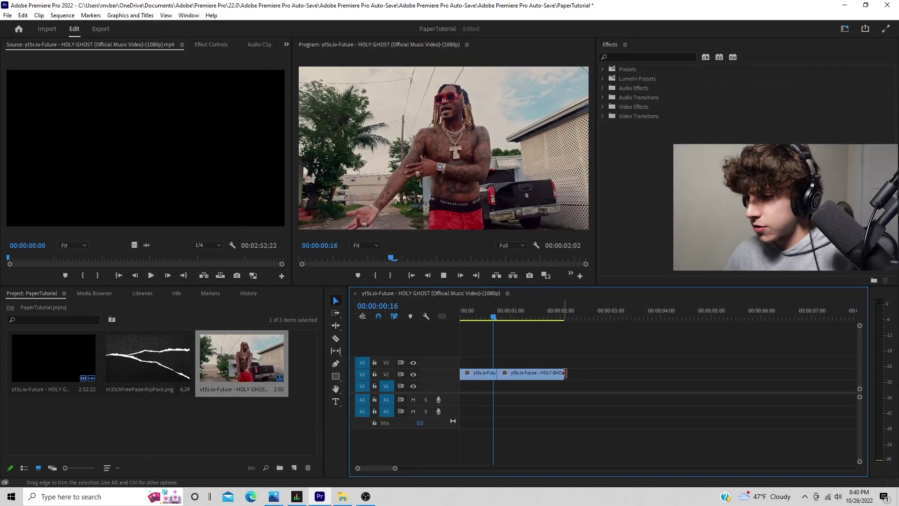
# Step: Place m33chFreePaperRipPack.png on track V3 over the cut between the two clips, starting at about 00:00:00:13
pyautogui.press('space')
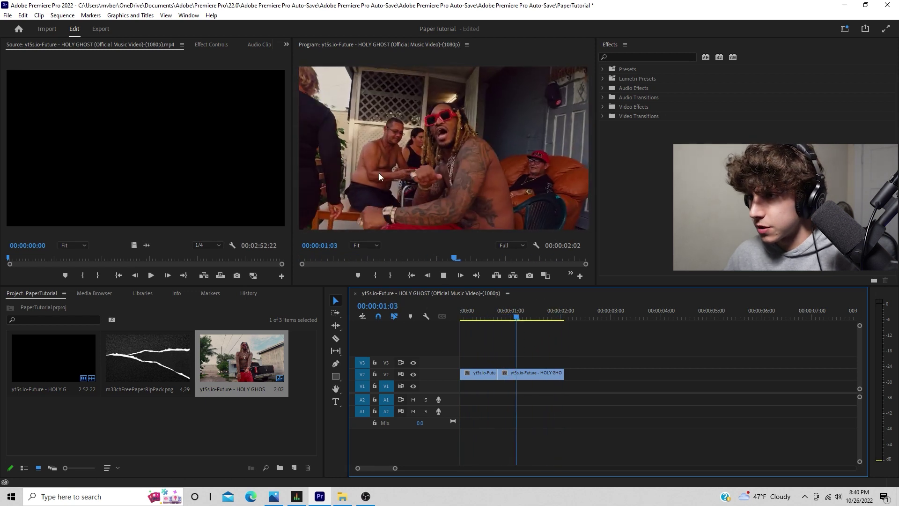
pyautogui.press('space')
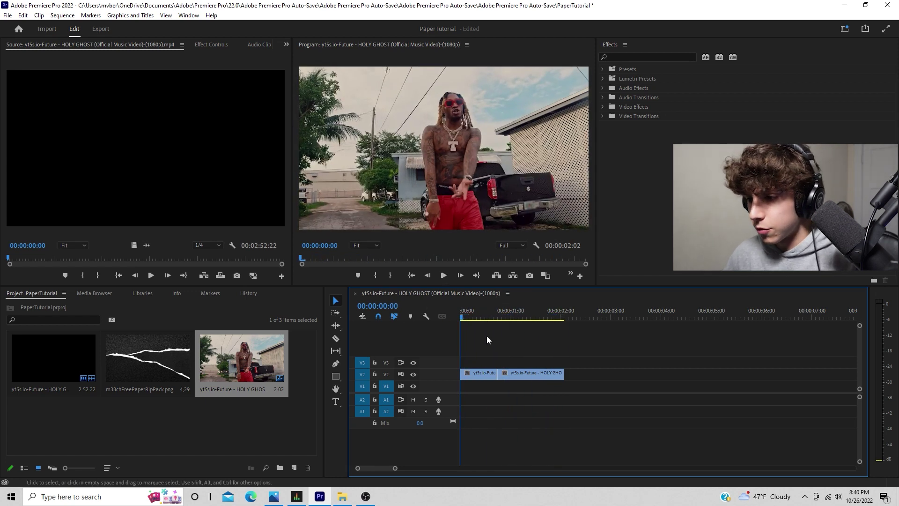
pyautogui.press('space')
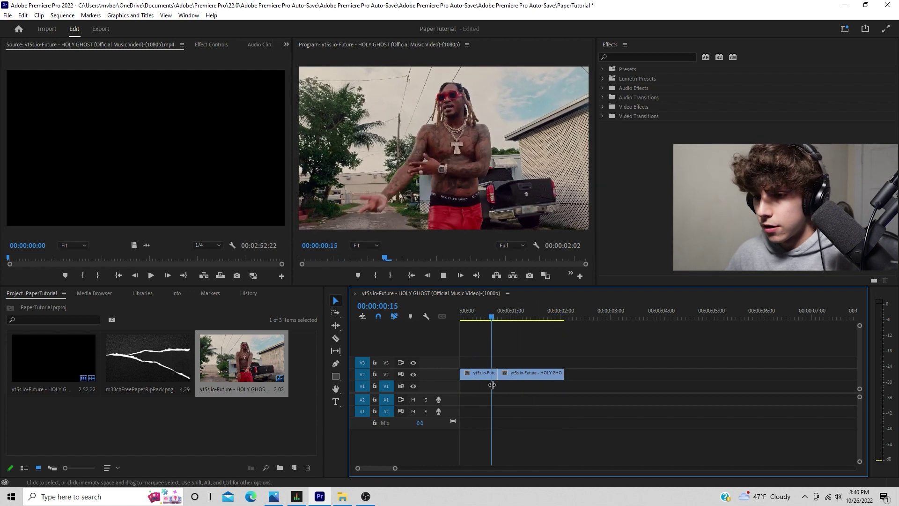
pyautogui.press('space')
pyautogui.click(149, 373)
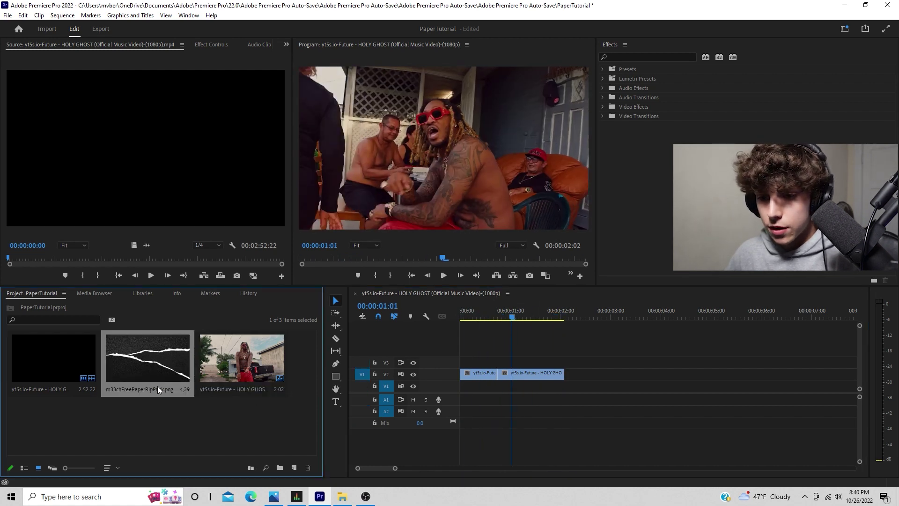
pyautogui.moveTo(141, 376); pyautogui.dragTo(493, 365)
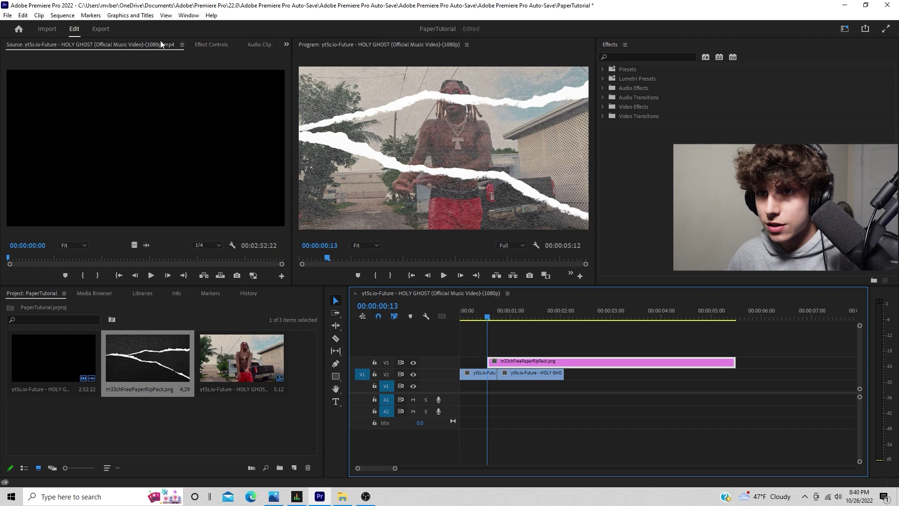
# Step: Set the paper rip image's scale to 128, rotation to 24° and position to 179, 380, and preview it over the footage
pyautogui.click(218, 46)
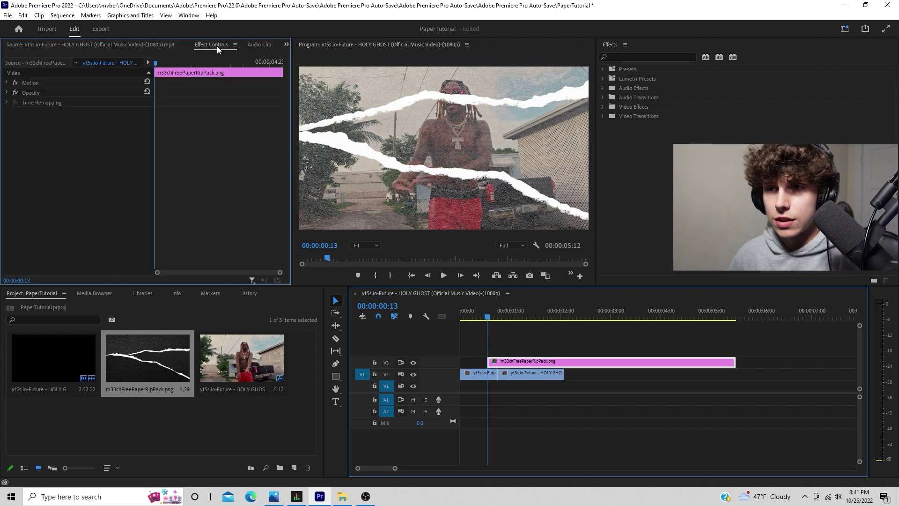
pyautogui.click(510, 361)
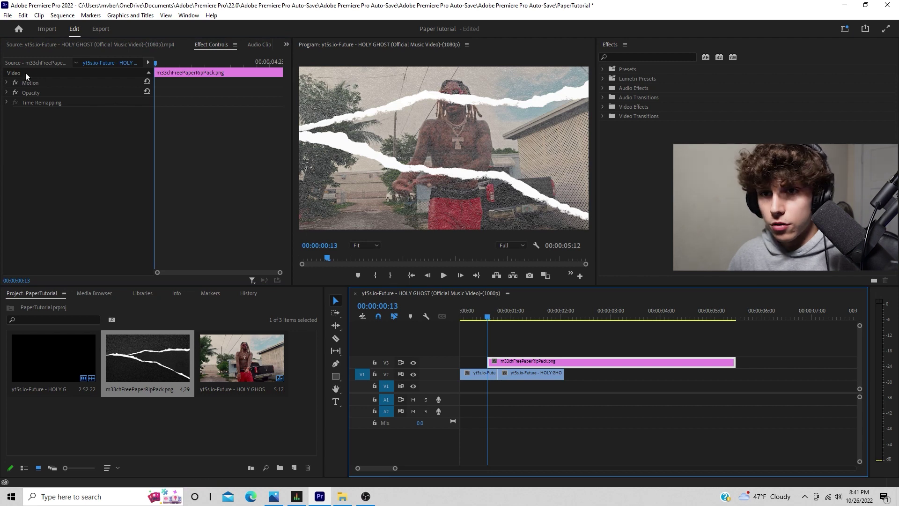
pyautogui.click(7, 83)
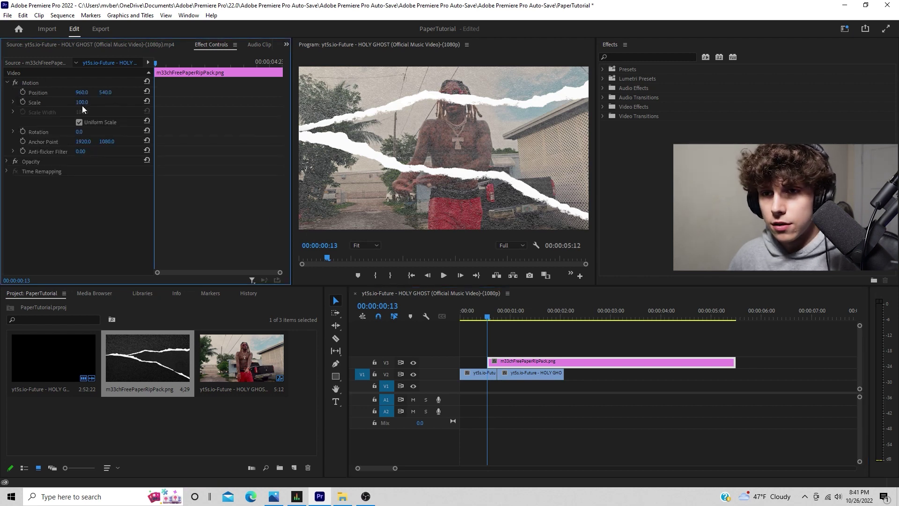
pyautogui.write('50')
pyautogui.press('Return')
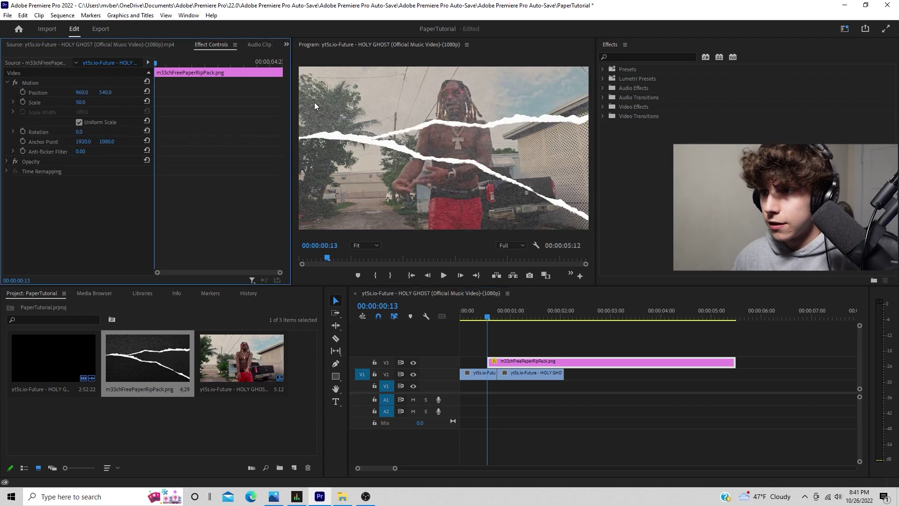
pyautogui.moveTo(83, 103); pyautogui.dragTo(116, 103)
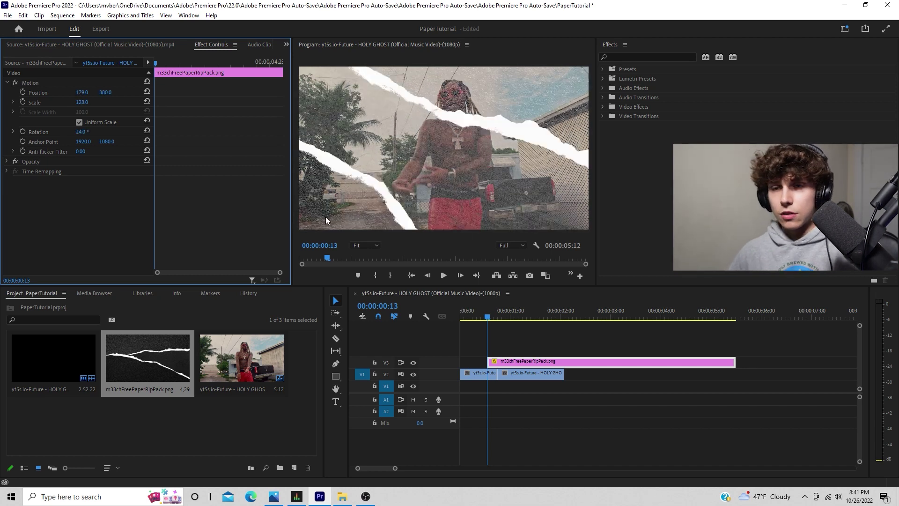
pyautogui.click(480, 319)
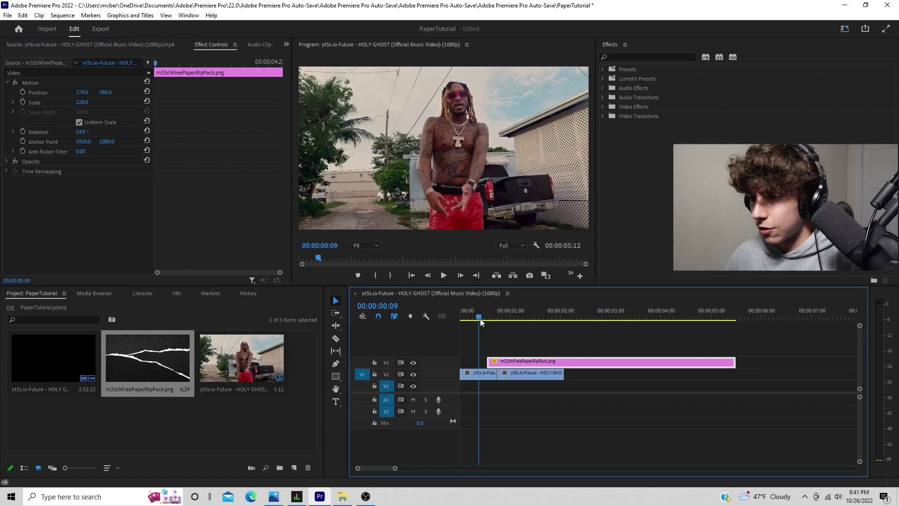
pyautogui.press('space')
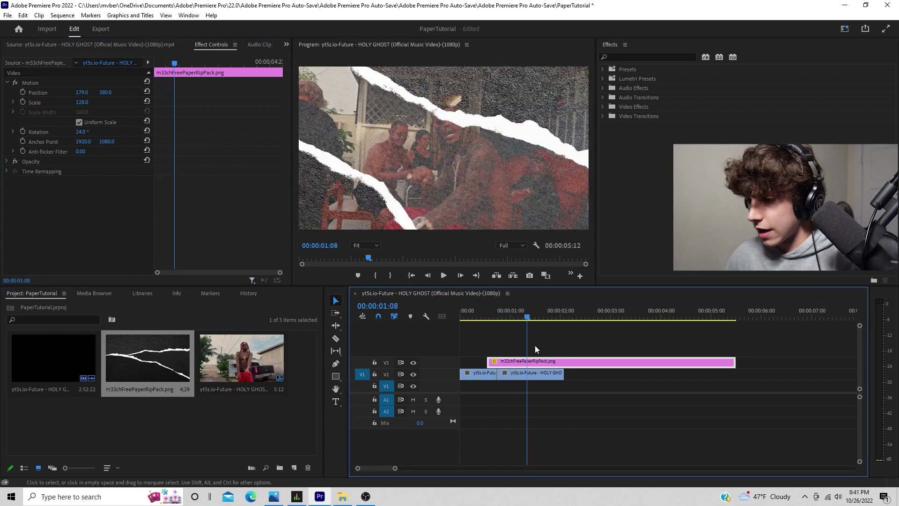
pyautogui.moveTo(527, 319); pyautogui.dragTo(488, 326)
pyautogui.press('space')
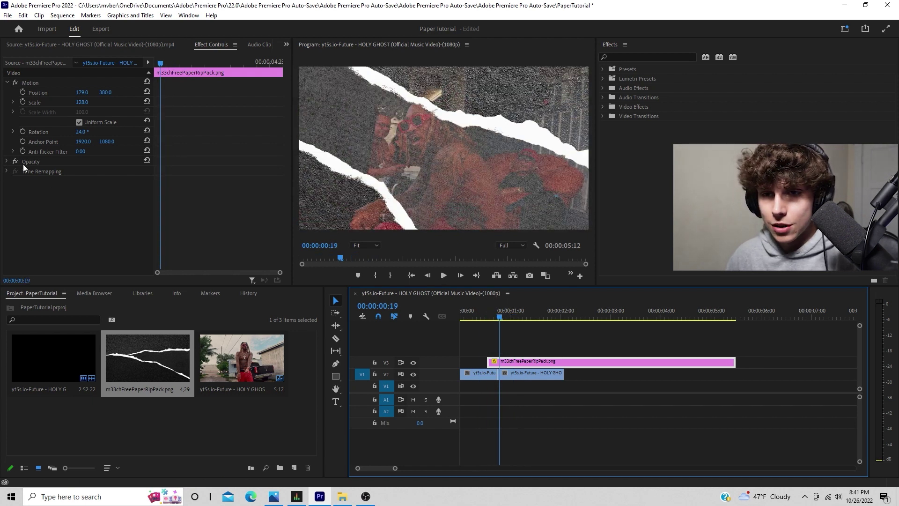
# Step: Change the paper rip image's blend mode to Screen and check it around the cut
pyautogui.click(7, 162)
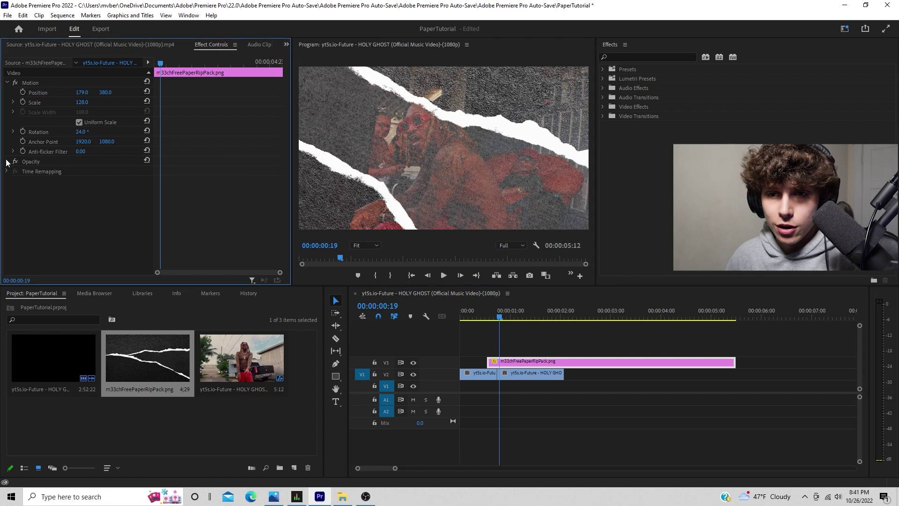
pyautogui.click(95, 193)
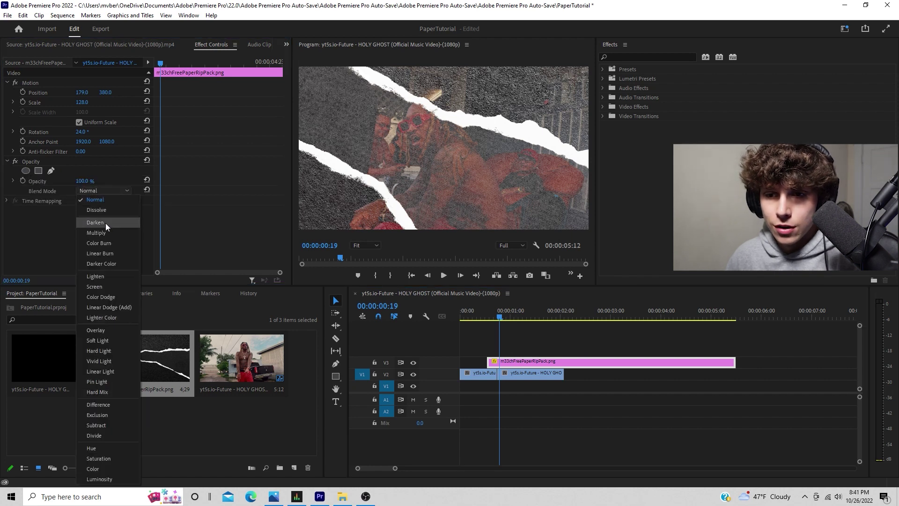
pyautogui.click(95, 287)
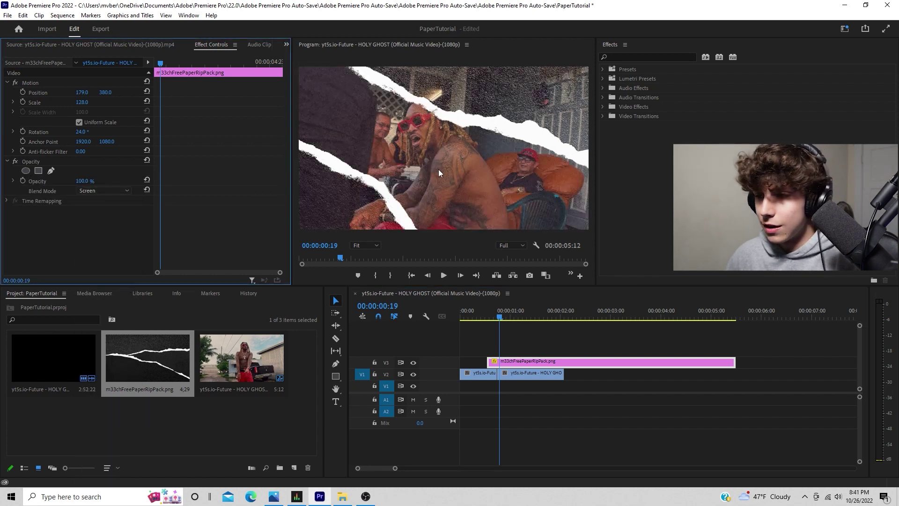
pyautogui.click(492, 317)
pyautogui.moveTo(493, 317); pyautogui.dragTo(496, 319)
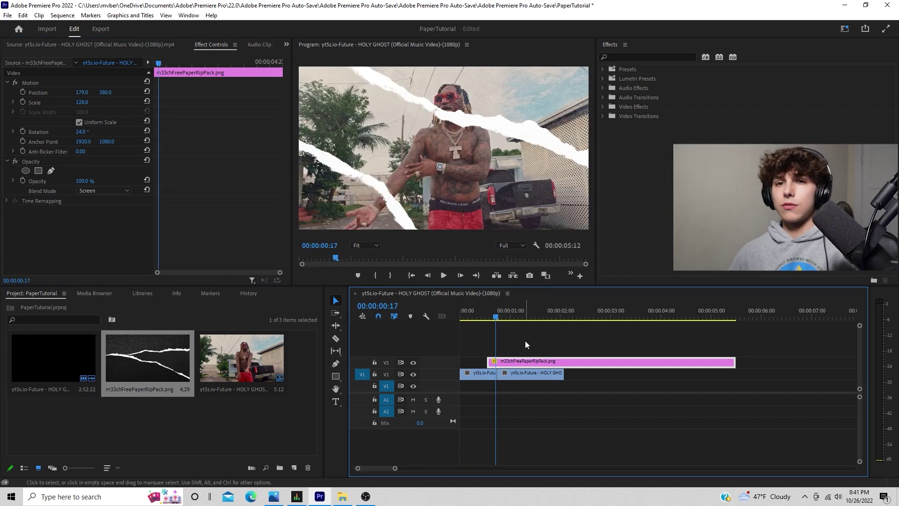
# Step: Move the paper rip clip on V3 past the end of the footage and split the first video clip at 00:00:00:14
pyautogui.moveTo(547, 361); pyautogui.dragTo(663, 362)
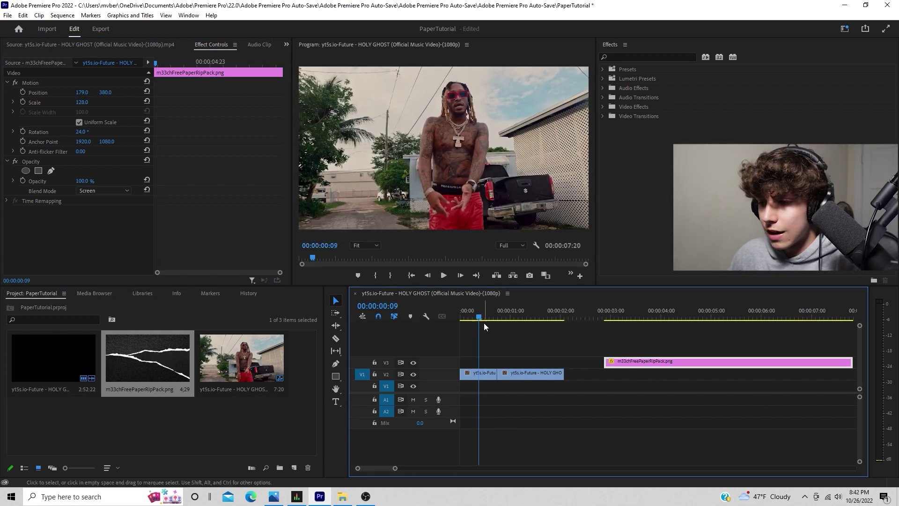
pyautogui.click(496, 322)
pyautogui.moveTo(394, 468); pyautogui.dragTo(386, 469)
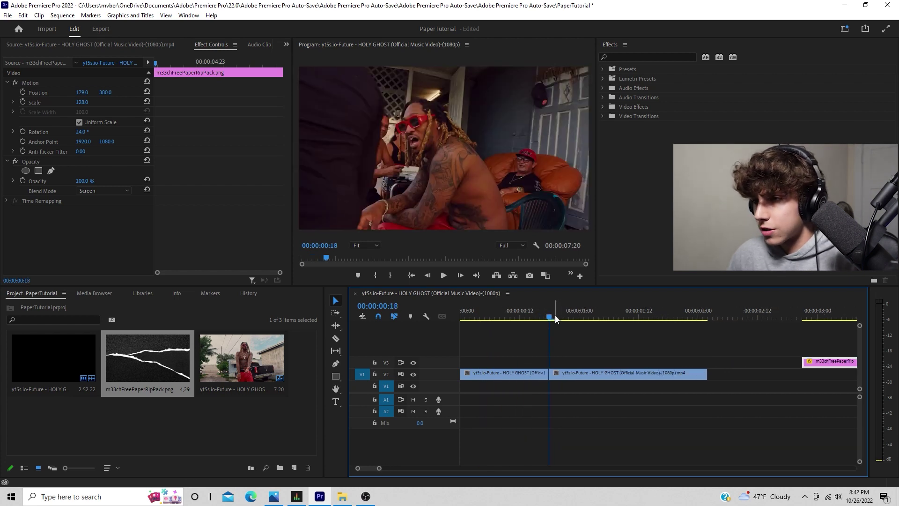
pyautogui.moveTo(555, 316); pyautogui.dragTo(528, 322)
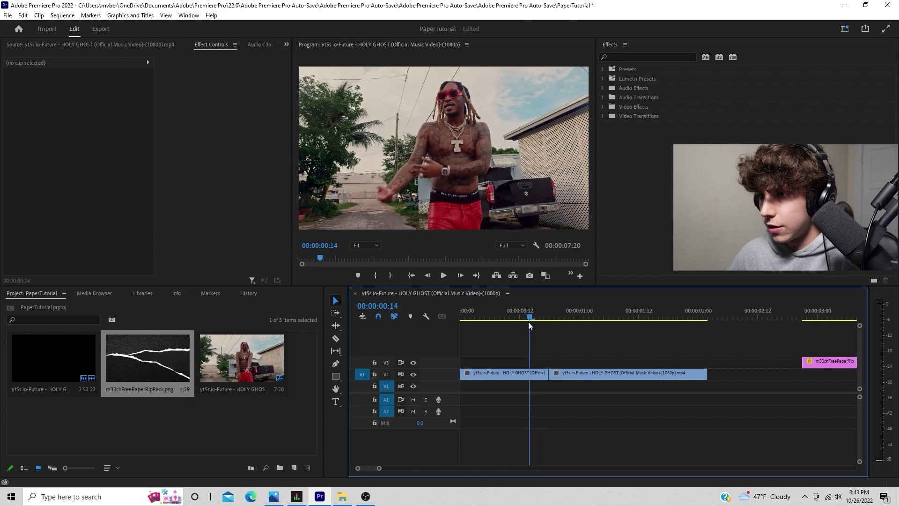
pyautogui.click(531, 375)
pyautogui.press('c')
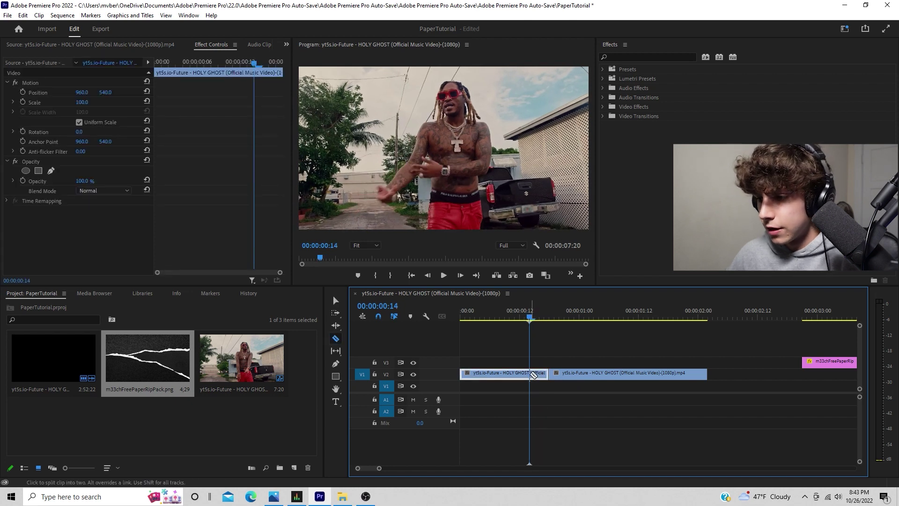
pyautogui.click(530, 375)
pyautogui.click(335, 302)
pyautogui.click(334, 300)
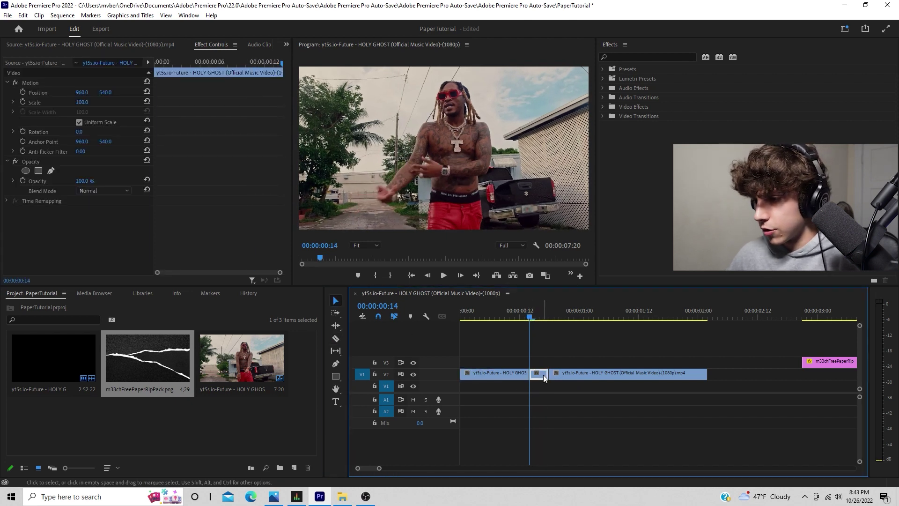
# Step: Add a frame hold to the short segment and extend it on track V3 up to the second clip, shifted to about 00:00:00:22
pyautogui.rightClick(544, 375)
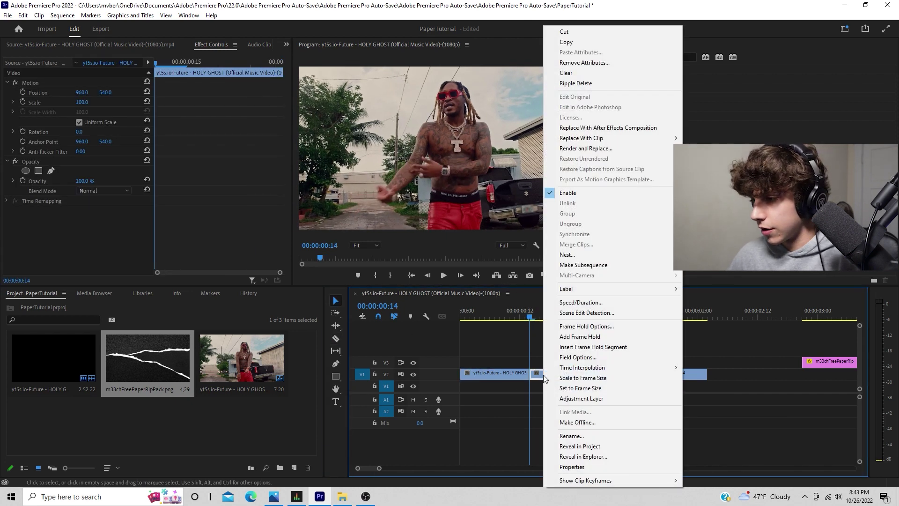
pyautogui.click(585, 338)
pyautogui.click(534, 318)
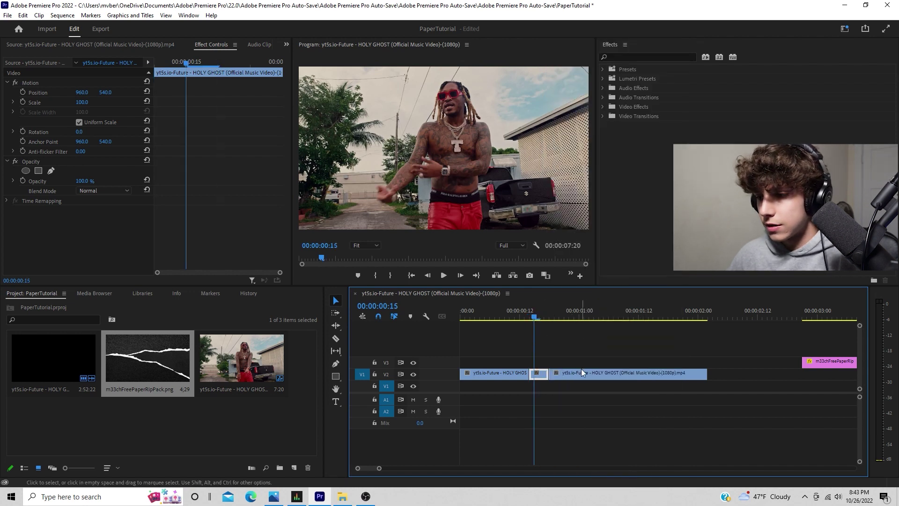
pyautogui.moveTo(581, 373); pyautogui.dragTo(641, 373)
pyautogui.moveTo(551, 375)
pyautogui.mouseDown()
pyautogui.moveTo(571, 374)
pyautogui.moveTo(547, 362)
pyautogui.mouseUp()
# Step: Place the paper rip clip on track V4 above the held frame and cut off everything past the held frame's end
pyautogui.moveTo(820, 362); pyautogui.dragTo(552, 349)
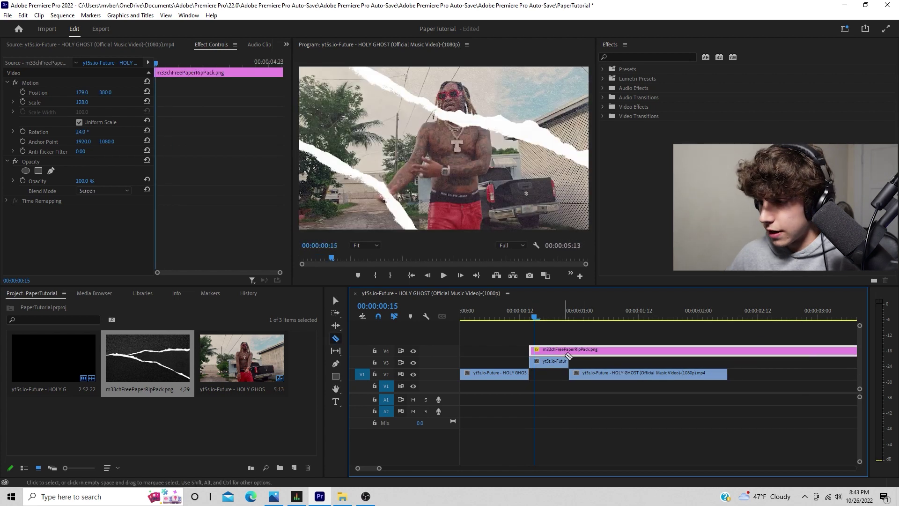
pyautogui.press('c')
pyautogui.click(336, 301)
pyautogui.press('space')
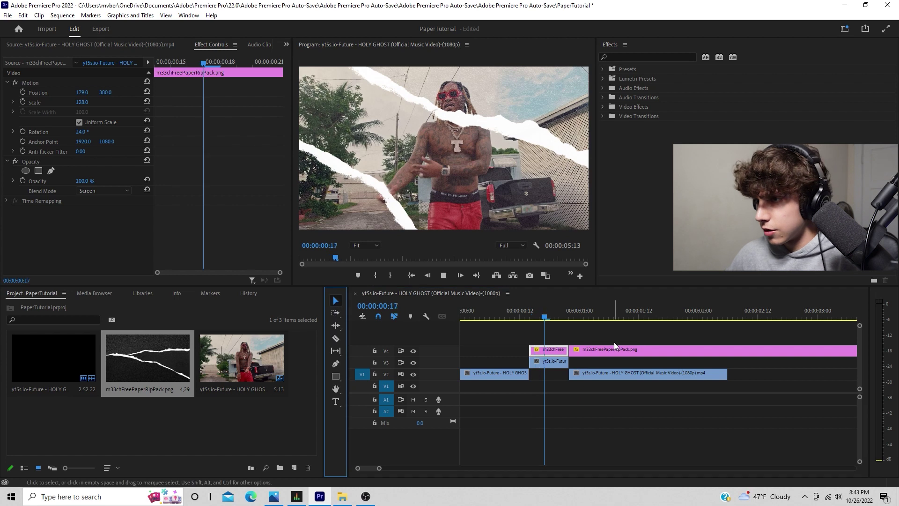
pyautogui.press('space')
pyautogui.click(557, 318)
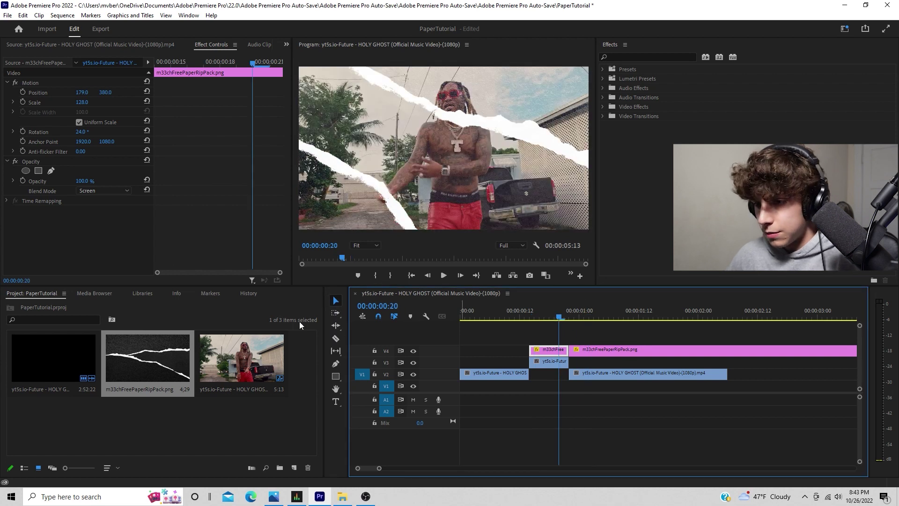
pyautogui.click(593, 348)
pyautogui.press('Delete')
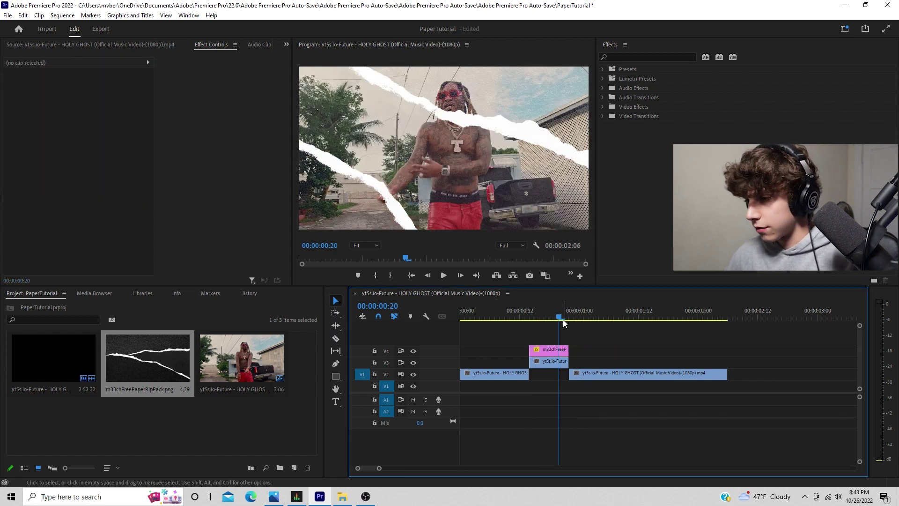
# Step: Play the sequence from the start to check the timing of the held frame and paper rip between the clips
pyautogui.press('Home')
pyautogui.press('space')
pyautogui.press('space')
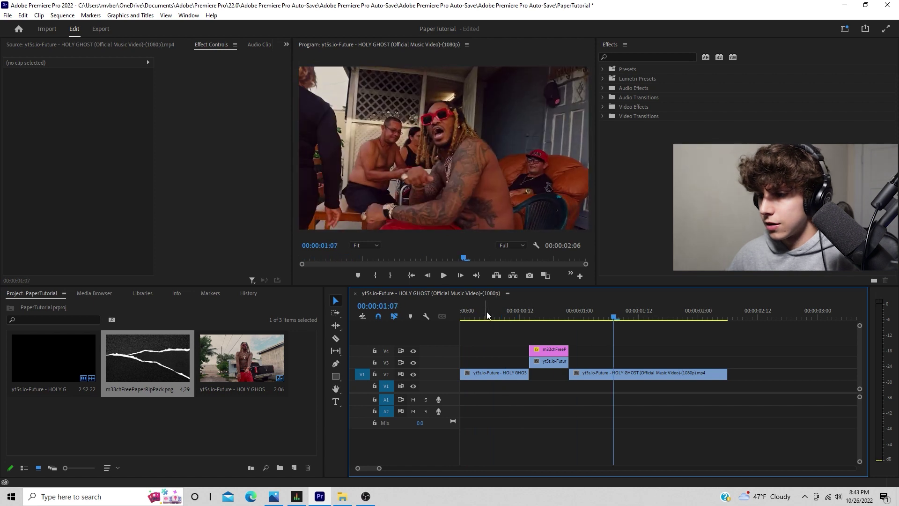
pyautogui.click(487, 312)
pyautogui.press('space')
pyautogui.press('space')
pyautogui.moveTo(610, 319); pyautogui.dragTo(450, 322)
pyautogui.press('space')
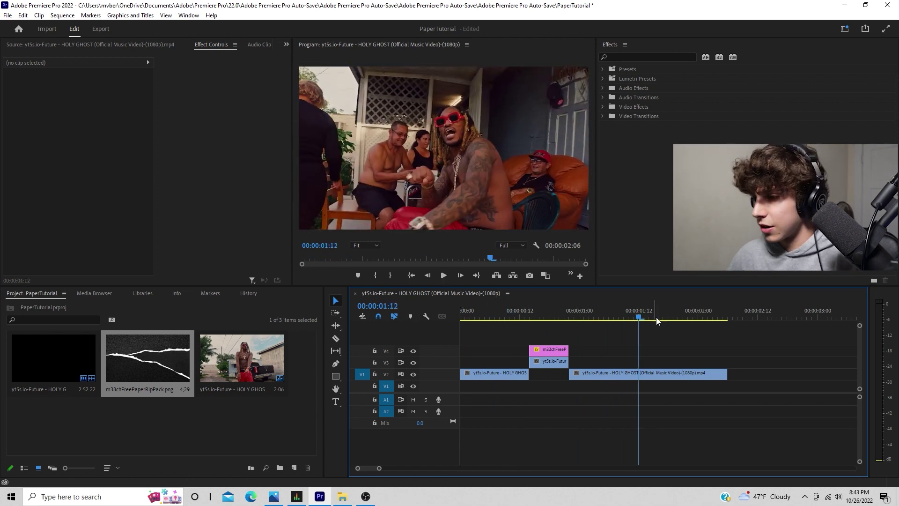
# Step: Nest the held frame and the paper rip clip above it into one sequence, keeping the default name
pyautogui.click(510, 317)
pyautogui.moveTo(509, 316); pyautogui.dragTo(534, 317)
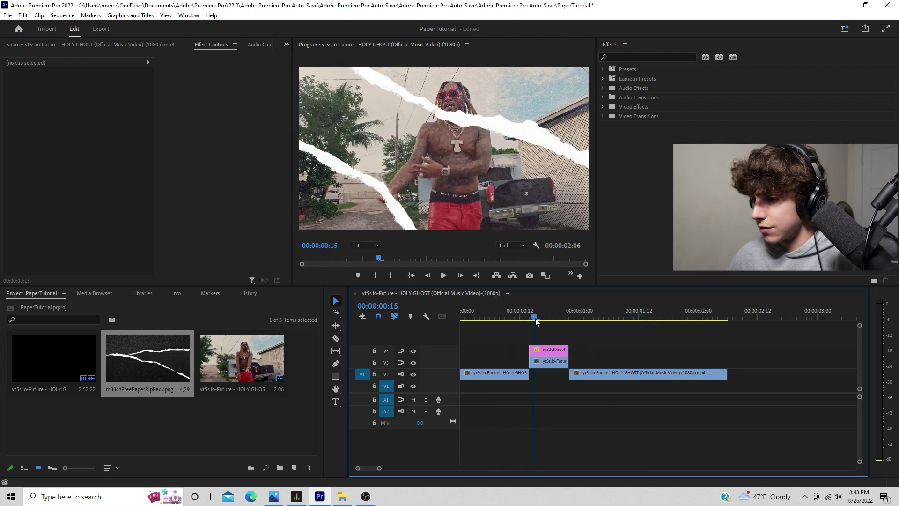
pyautogui.rightClick(552, 366)
pyautogui.click(591, 275)
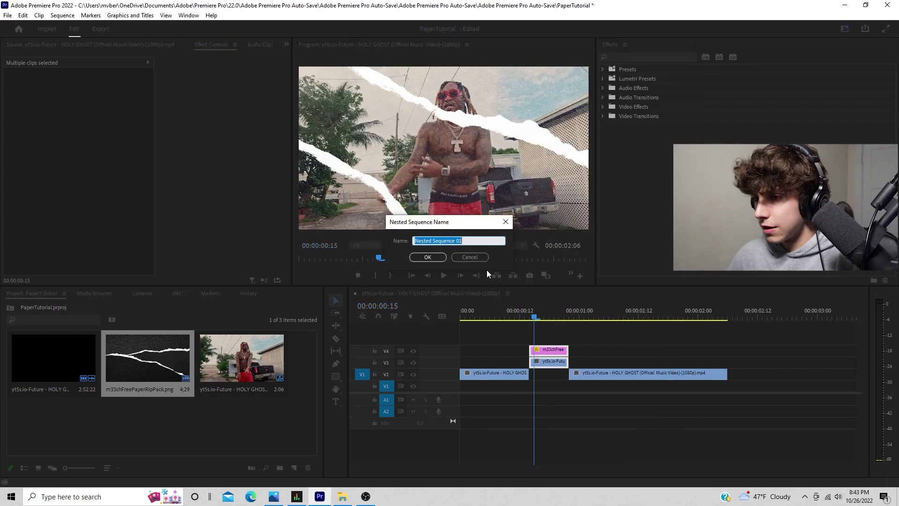
pyautogui.click(414, 259)
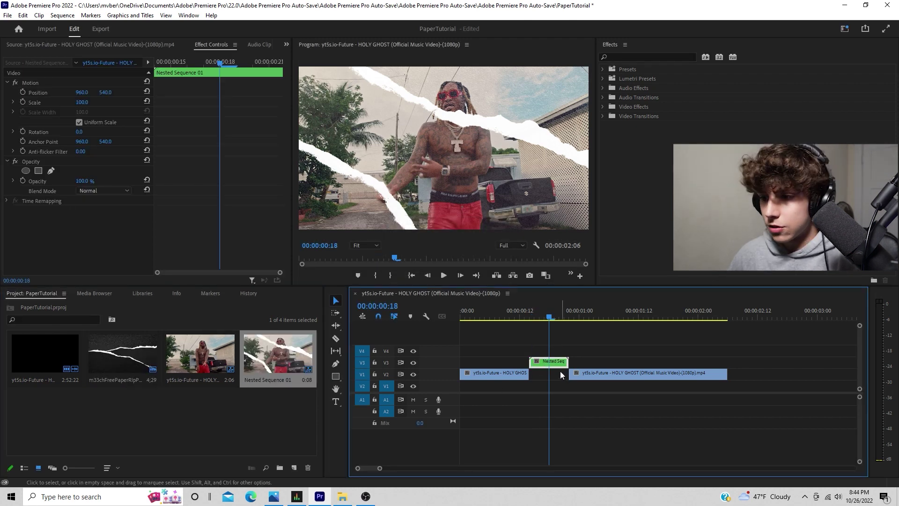
# Step: Draw a freeform opacity mask on the nested clip around the lower-left piece of the image, following the white torn edge
pyautogui.click(50, 170)
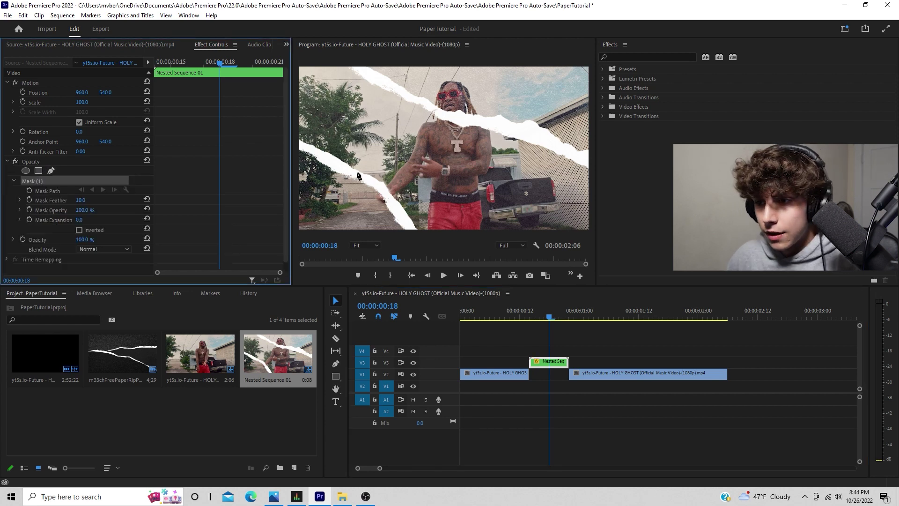
pyautogui.click(300, 145)
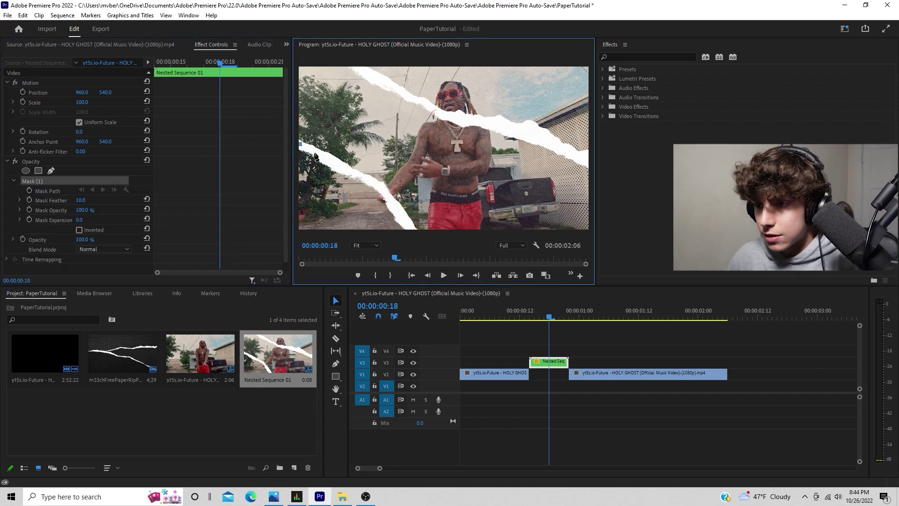
pyautogui.click(368, 181)
pyautogui.click(384, 198)
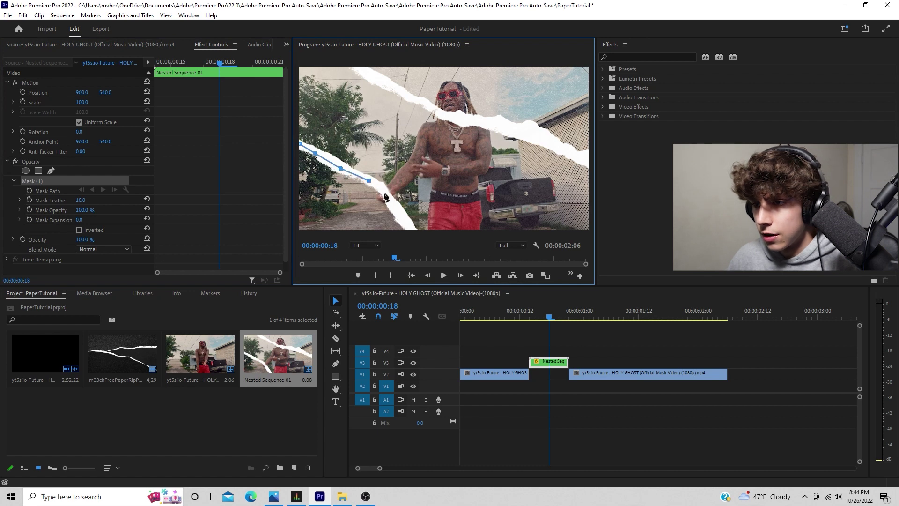
pyautogui.click(397, 215)
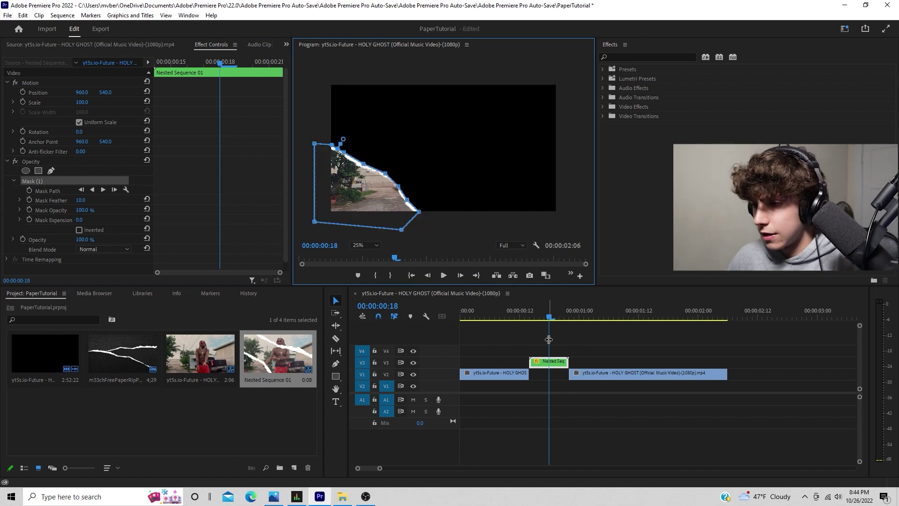
# Step: Preview the masked corner piece and set its mask feather to 0
pyautogui.moveTo(548, 317); pyautogui.dragTo(523, 315)
pyautogui.press('space')
pyautogui.press('space')
pyautogui.click(530, 319)
pyautogui.press('space')
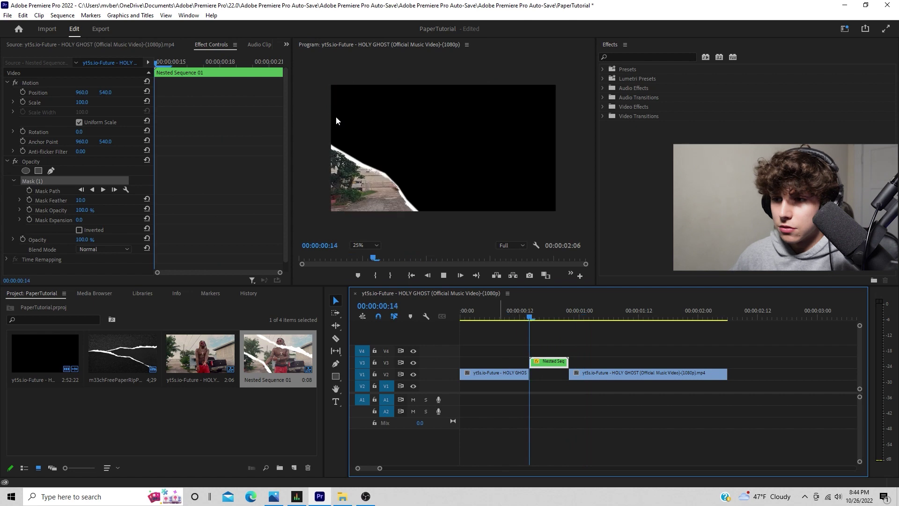
pyautogui.click(519, 316)
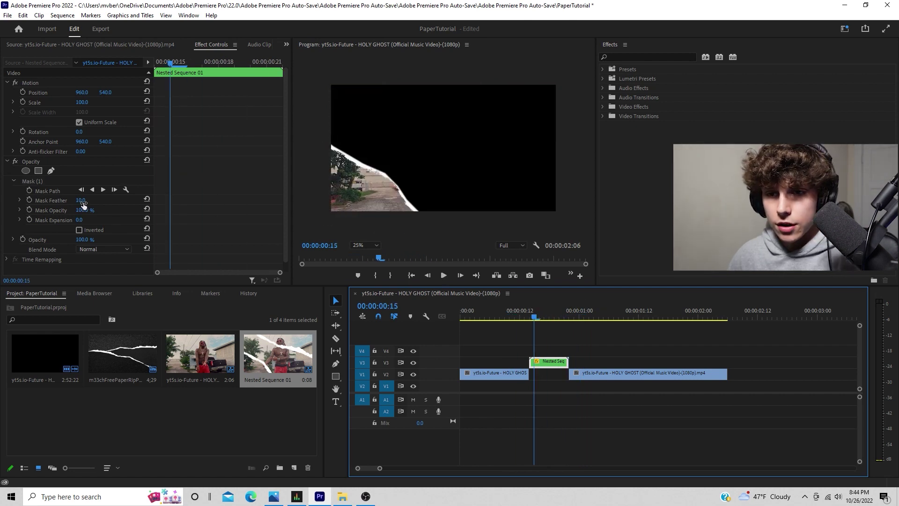
pyautogui.click(82, 201)
pyautogui.write('0')
pyautogui.press('Return')
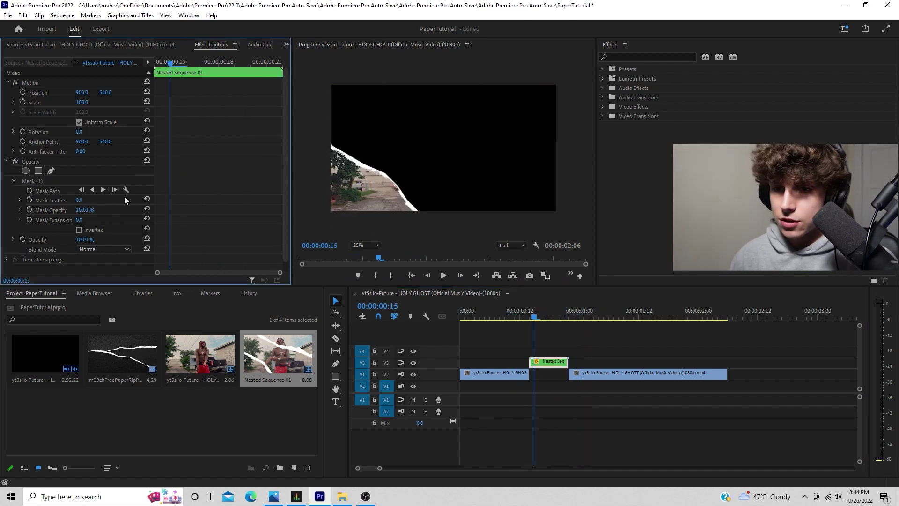
# Step: Duplicate the masked nested clip onto track V4 directly above the original, with matching start and end
pyautogui.click(561, 326)
pyautogui.click(551, 363)
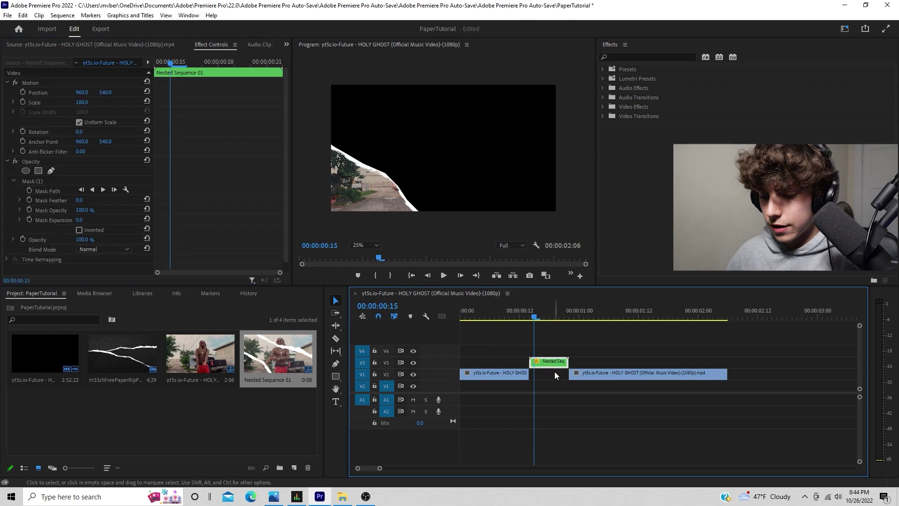
pyautogui.moveTo(532, 317); pyautogui.dragTo(580, 318)
pyautogui.hotkey('ctrl', 'v')
pyautogui.moveTo(607, 364); pyautogui.dragTo(556, 350)
# Step: Invert the mask on the V4 copy and check both pieces by toggling the V4 and V3 track outputs
pyautogui.moveTo(623, 319); pyautogui.dragTo(520, 323)
pyautogui.press('space')
pyautogui.press('space')
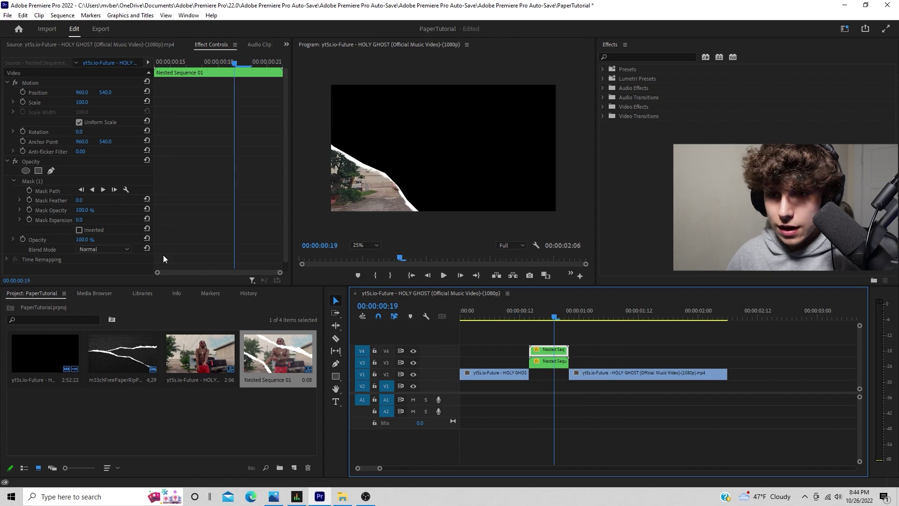
pyautogui.click(80, 232)
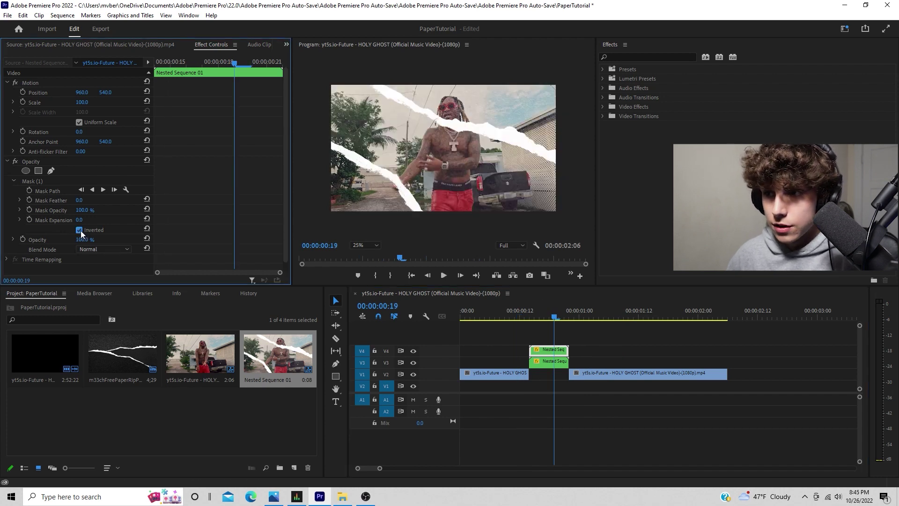
pyautogui.click(413, 351)
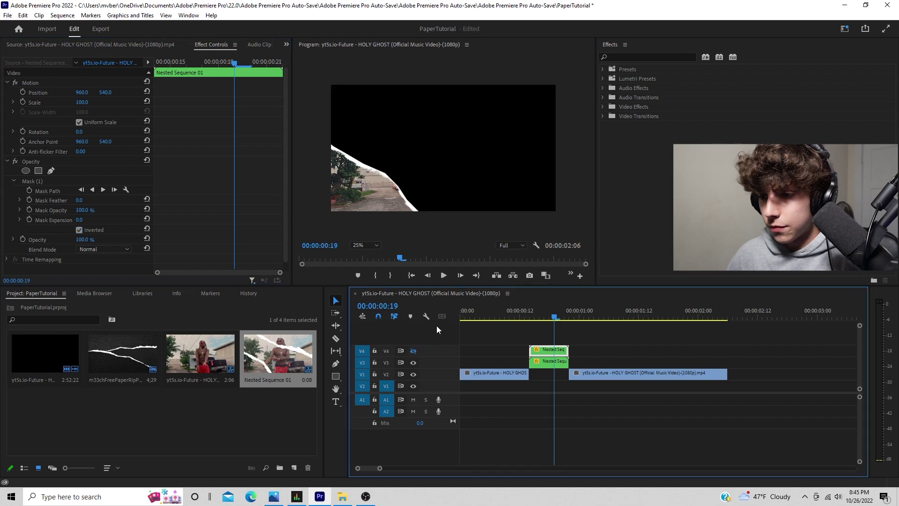
pyautogui.click(413, 351)
pyautogui.click(413, 362)
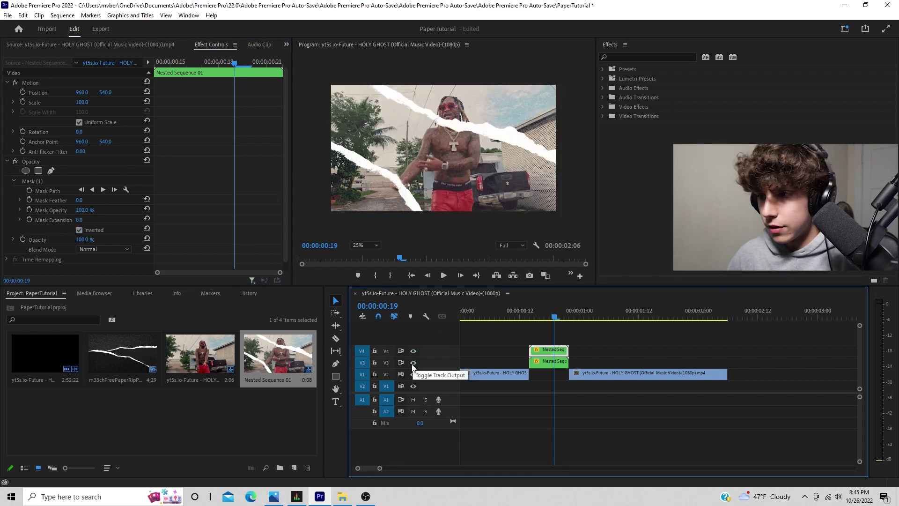
pyautogui.click(414, 362)
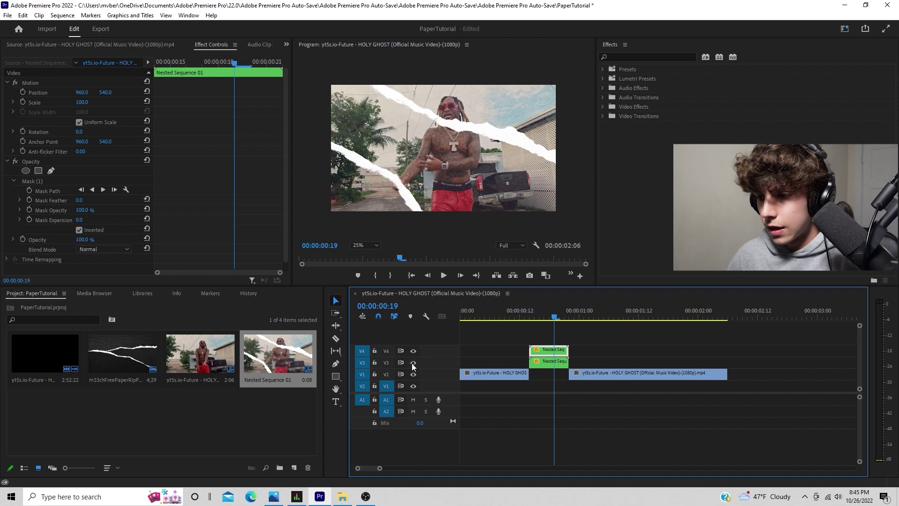
# Step: Nest the V4 clip with the inverted mask into its own sequence, keeping the default name
pyautogui.rightClick(547, 349)
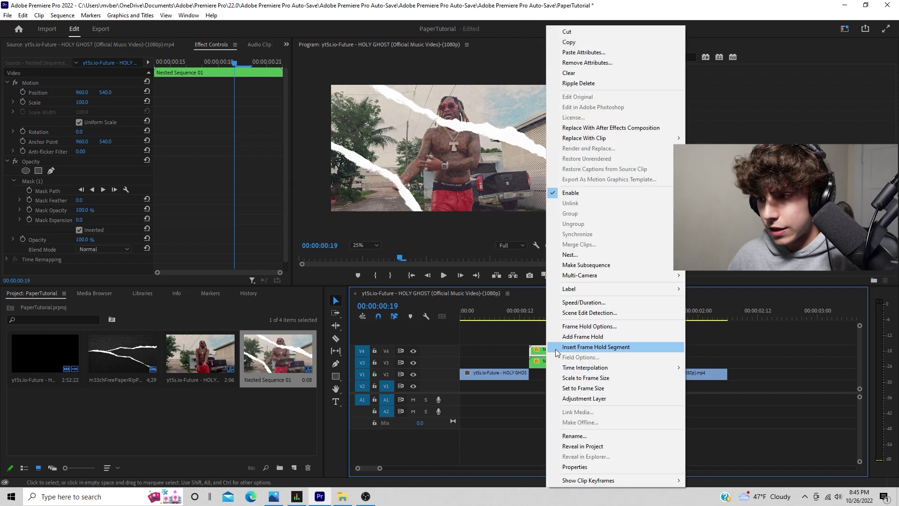
pyautogui.click(581, 256)
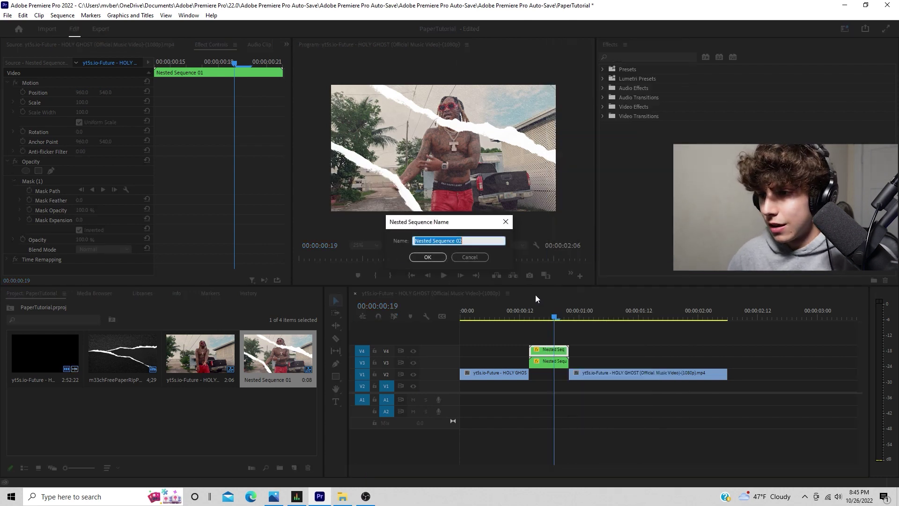
pyautogui.click(440, 257)
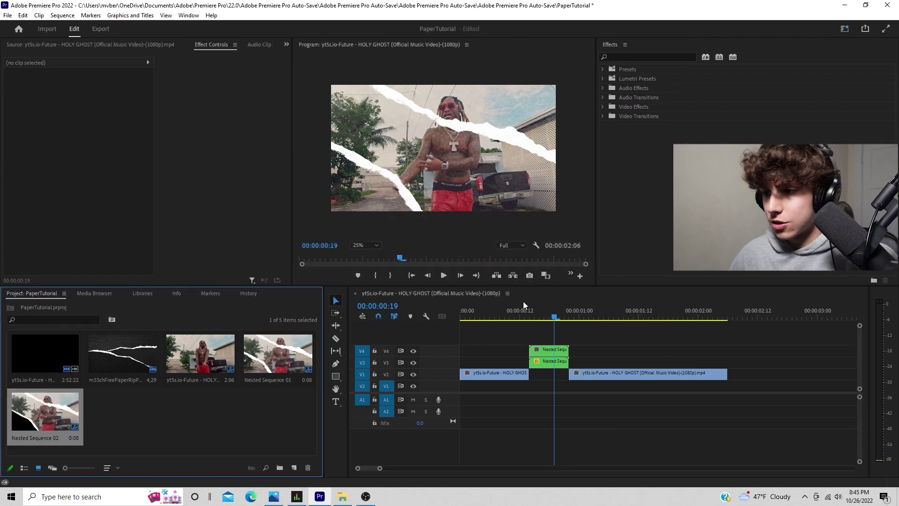
# Step: Draw a freeform opacity mask on the new V4 nested clip around the upper-right piece, following the white torn edge
pyautogui.click(550, 350)
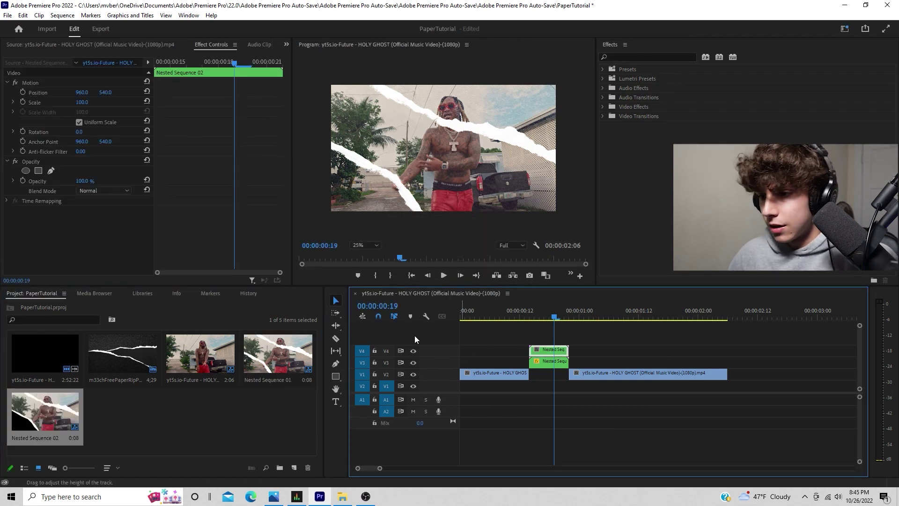
pyautogui.click(52, 171)
pyautogui.click(381, 87)
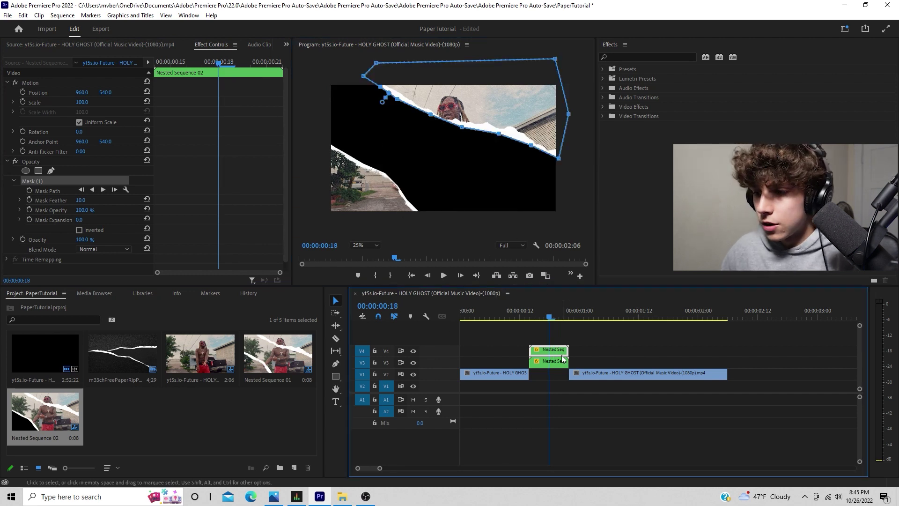
# Step: Duplicate the masked V4 clip onto a new track V5 directly above it
pyautogui.moveTo(550, 316); pyautogui.dragTo(580, 316)
pyautogui.hotkey('ctrl', 'v')
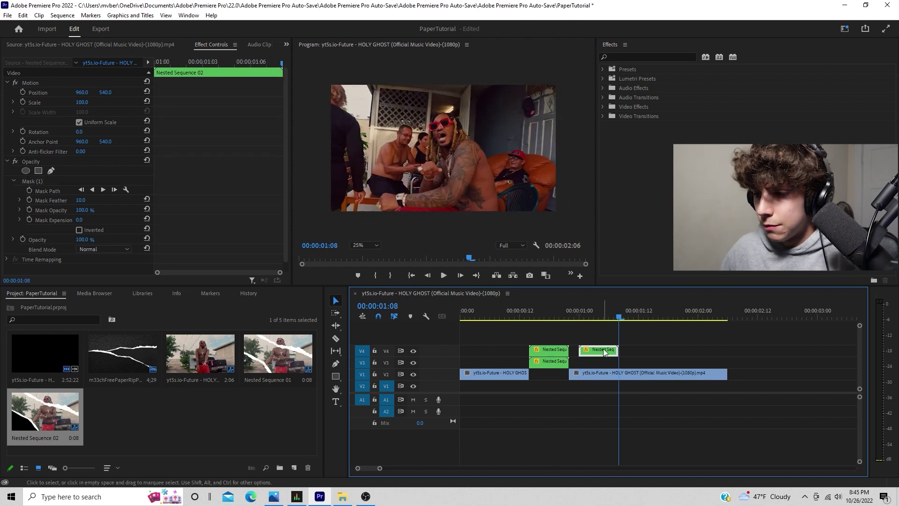
pyautogui.moveTo(606, 350); pyautogui.dragTo(558, 339)
# Step: Set the mask feather of the V4 and V5 clips to 0 and invert the mask on the V5 clip
pyautogui.click(539, 318)
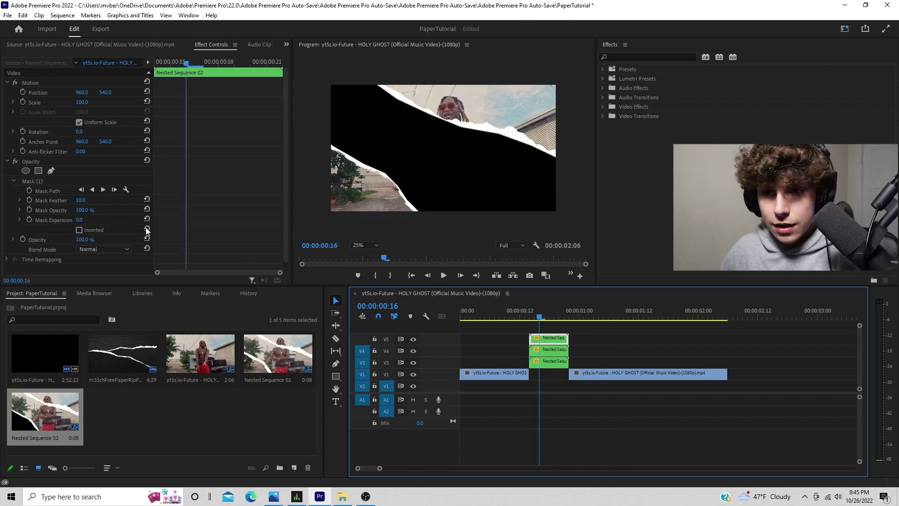
pyautogui.click(79, 230)
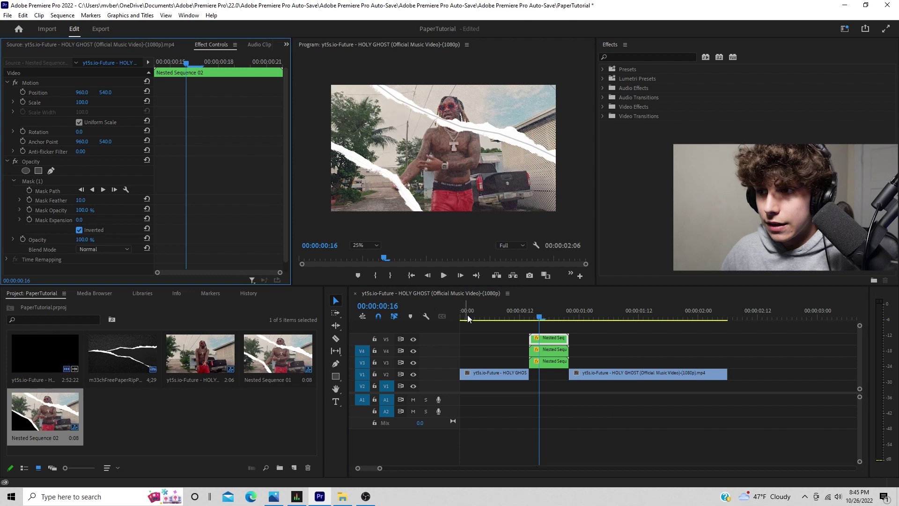
pyautogui.click(80, 201)
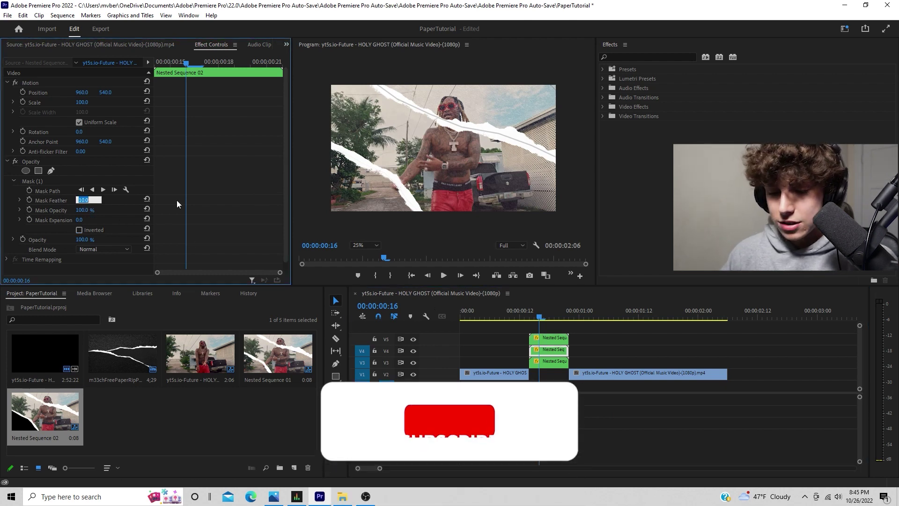
pyautogui.write('0')
pyautogui.click(557, 339)
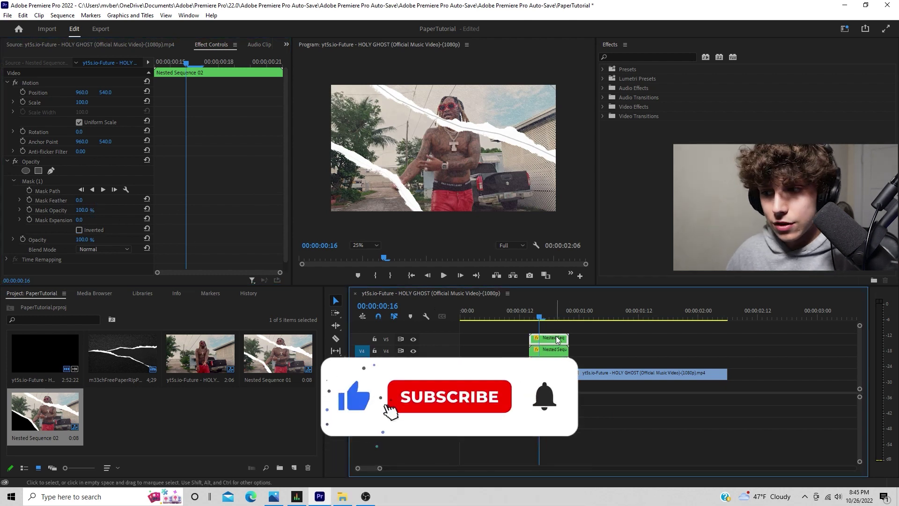
pyautogui.click(79, 230)
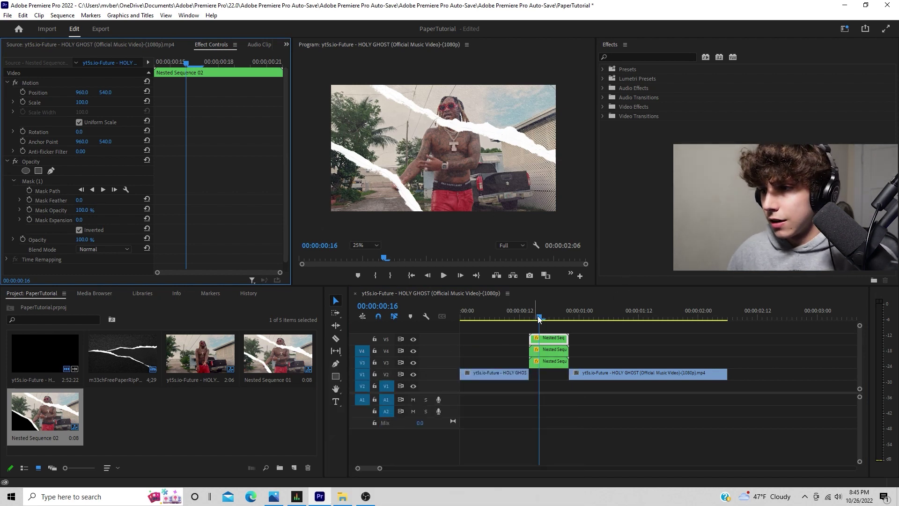
# Step: Check the three torn pieces by toggling the outputs of tracks V5, V4 and V3, and play the transition
pyautogui.moveTo(539, 319)
pyautogui.mouseDown()
pyautogui.moveTo(516, 318)
pyautogui.moveTo(585, 315)
pyautogui.moveTo(549, 319)
pyautogui.mouseUp()
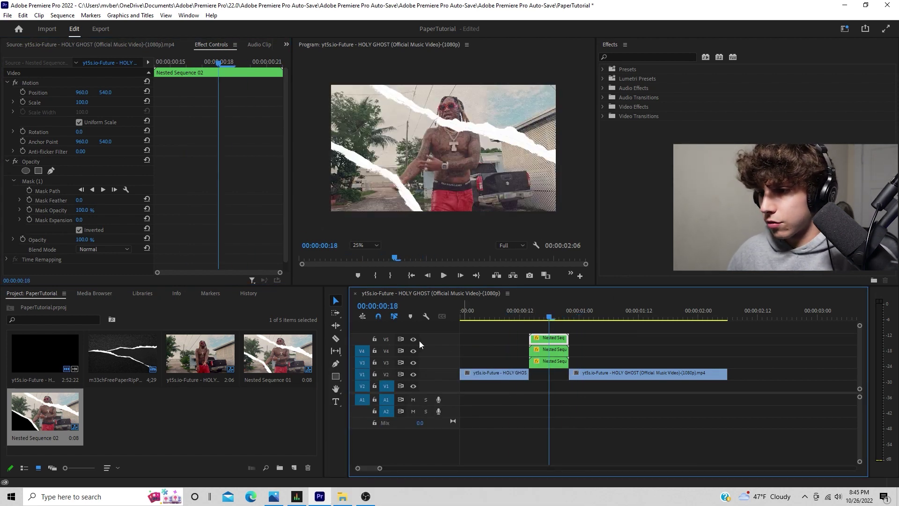
pyautogui.click(413, 340)
pyautogui.click(413, 352)
pyautogui.click(412, 363)
pyautogui.click(413, 363)
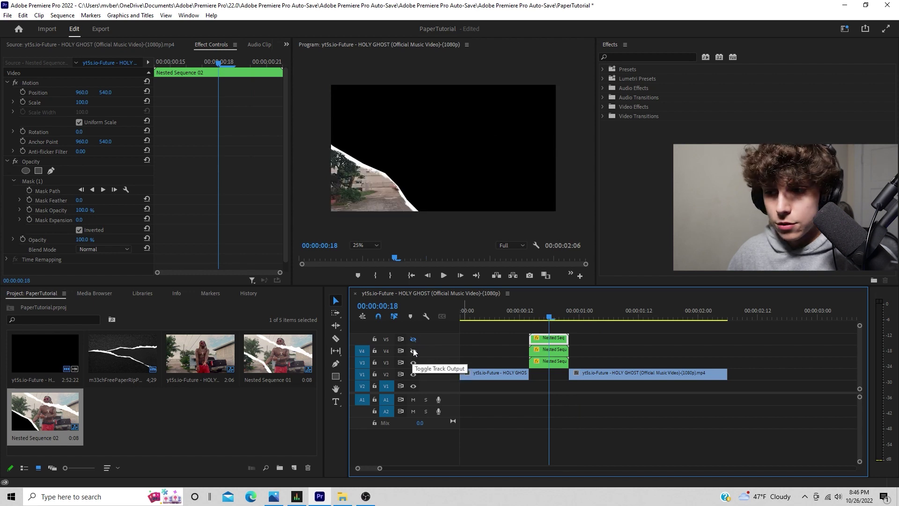
pyautogui.click(413, 340)
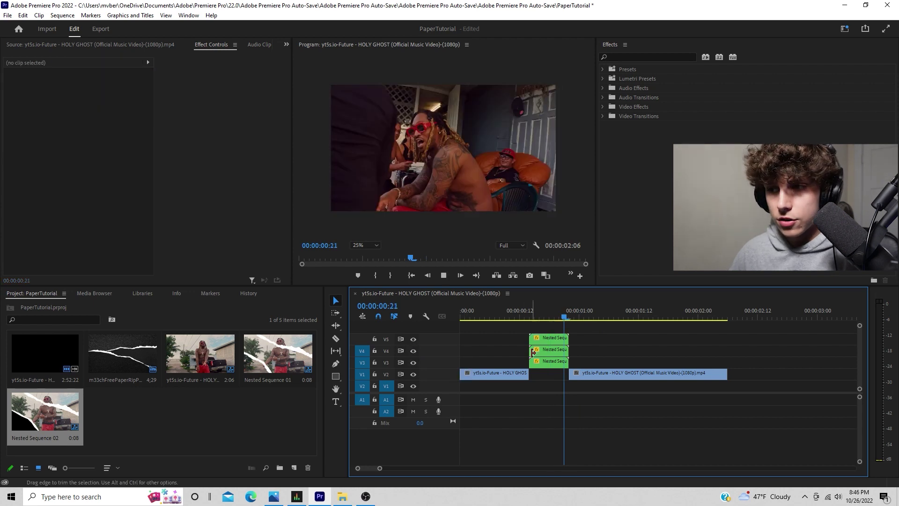
pyautogui.press('space')
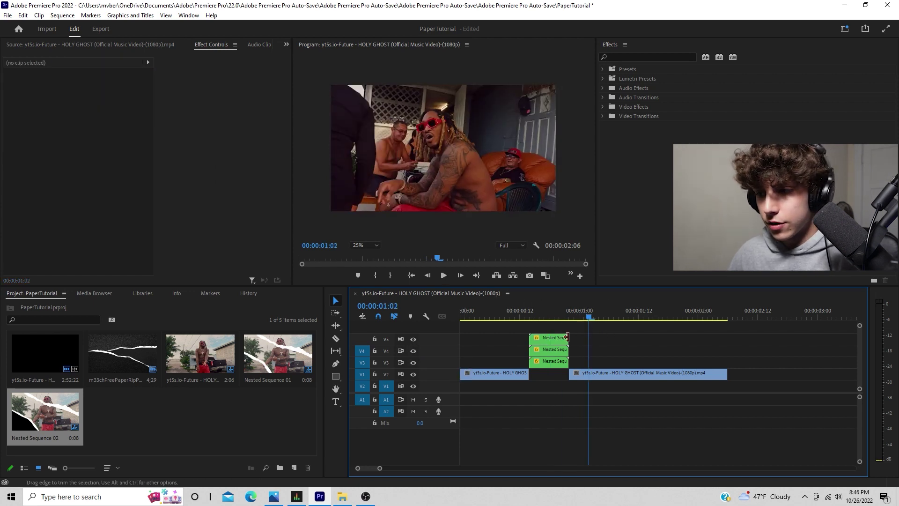
# Step: Copy the stack of three masked clips and paste the duplicates above the second video clip at about 00:00:01:06
pyautogui.moveTo(577, 332); pyautogui.dragTo(553, 364)
pyautogui.hotkey('ctrl', 'c')
pyautogui.moveTo(589, 317); pyautogui.dragTo(609, 316)
pyautogui.hotkey('ctrl', 'v')
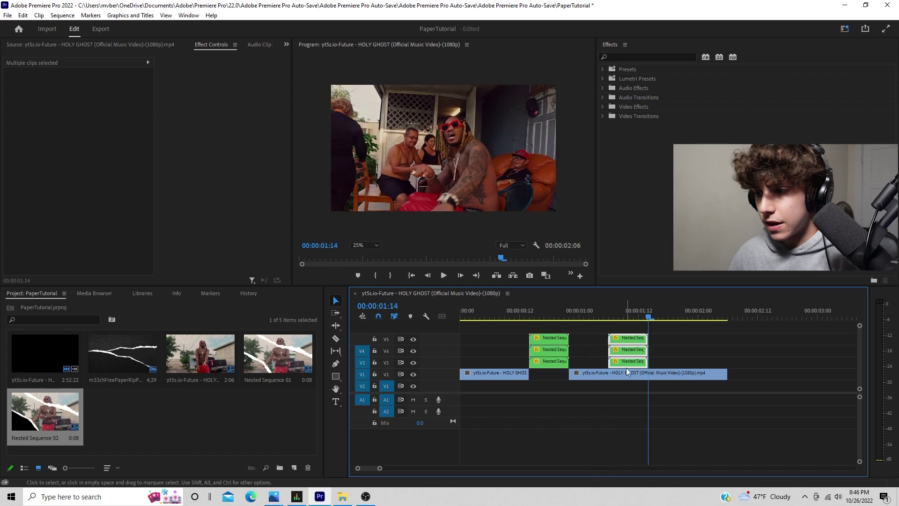
# Step: Nest the three pasted clips into one sequence, keeping the default name
pyautogui.rightClick(636, 339)
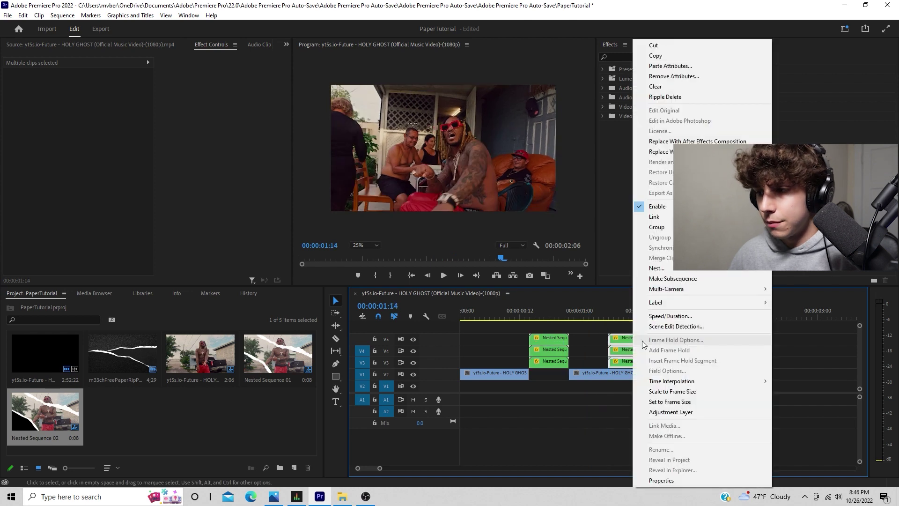
pyautogui.click(664, 269)
pyautogui.click(427, 257)
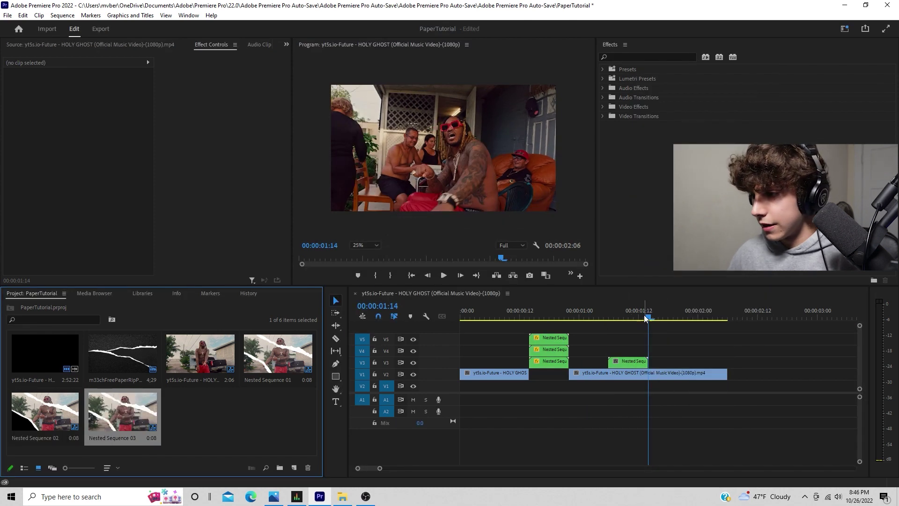
# Step: Play through the newly nested copy to check how the torn pieces look together
pyautogui.moveTo(646, 315); pyautogui.dragTo(594, 322)
pyautogui.press('space')
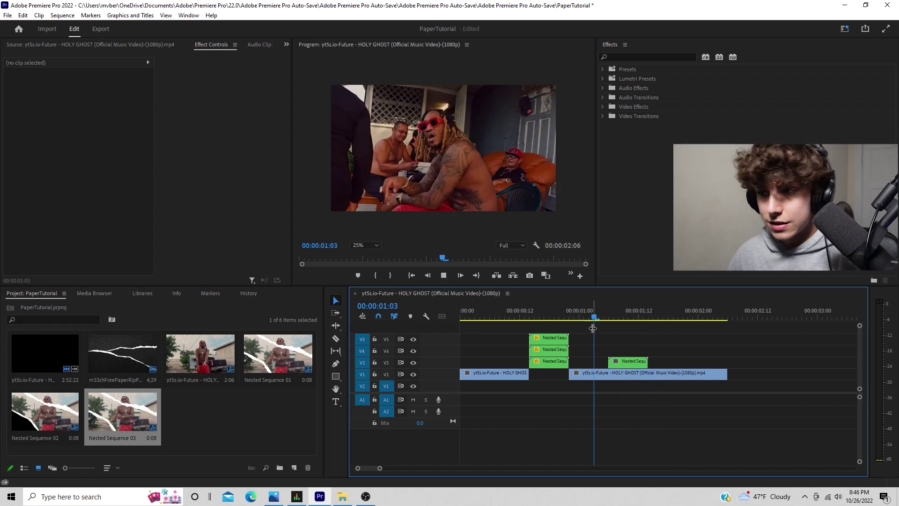
pyautogui.press('space')
pyautogui.press('space')
pyautogui.moveTo(656, 319); pyautogui.dragTo(631, 329)
pyautogui.press('space')
pyautogui.click(621, 364)
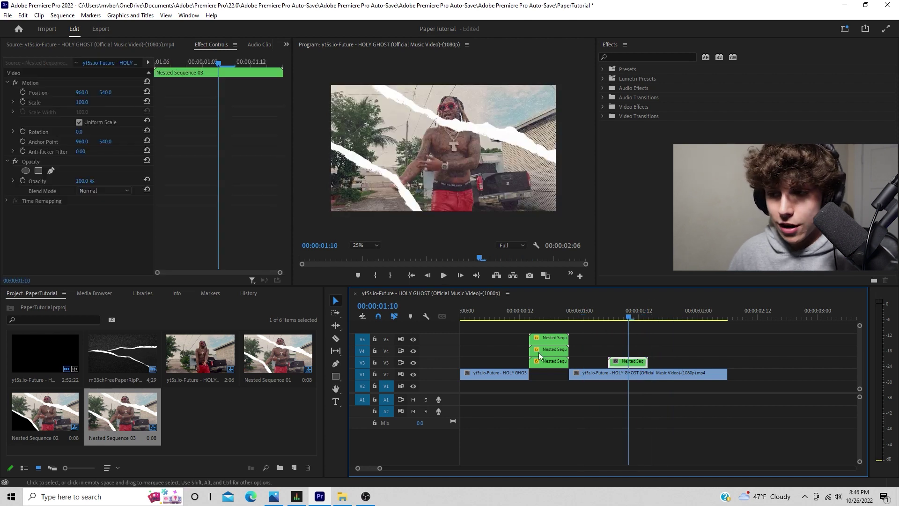
# Step: Shift the stack of masked clips to about 00:00:00:20 and place the nested copy before it on V3 at 00:00:00:14
pyautogui.click(552, 364)
pyautogui.moveTo(548, 336); pyautogui.dragTo(577, 338)
pyautogui.moveTo(623, 361); pyautogui.dragTo(565, 374)
# Step: Extend the first video clip beneath the nested copy and turn its part after 00:00:00:14 into a frame hold
pyautogui.click(533, 375)
pyautogui.click(529, 372)
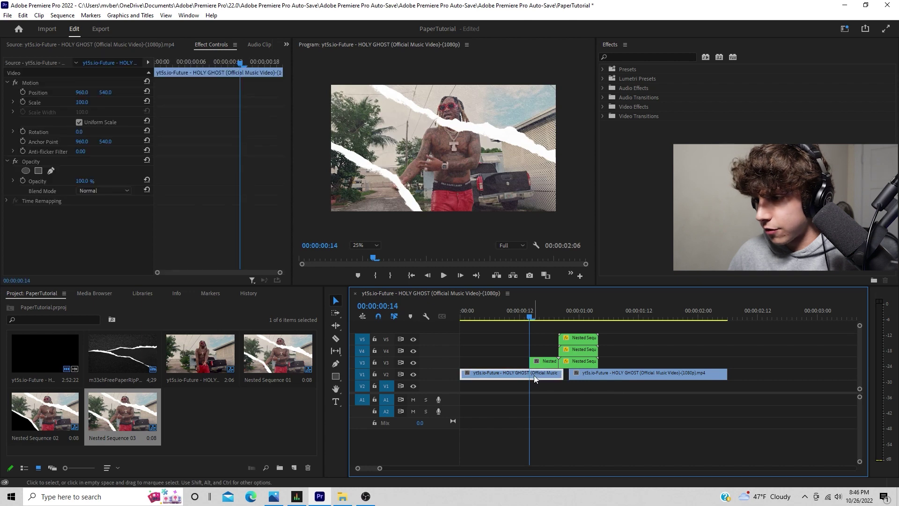
pyautogui.hotkey('ctrl', 'k')
pyautogui.rightClick(551, 375)
pyautogui.click(609, 338)
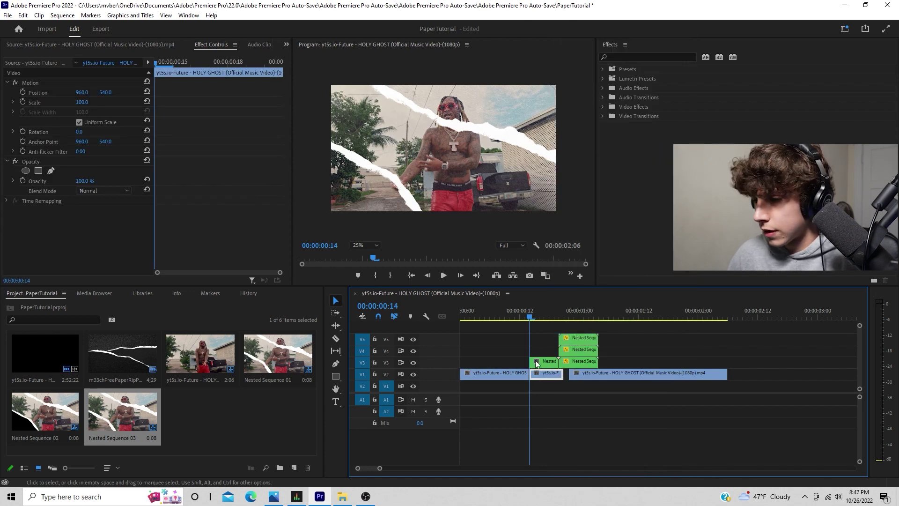
# Step: Compare the picture at 00:00:00:15 with and without the nested copy by repeatedly hiding and showing track V3
pyautogui.click(547, 362)
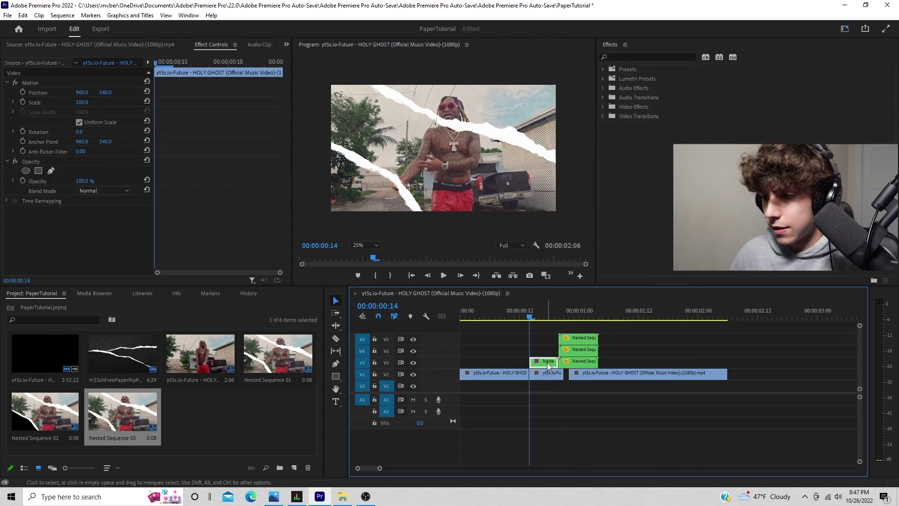
pyautogui.moveTo(530, 316); pyautogui.dragTo(535, 317)
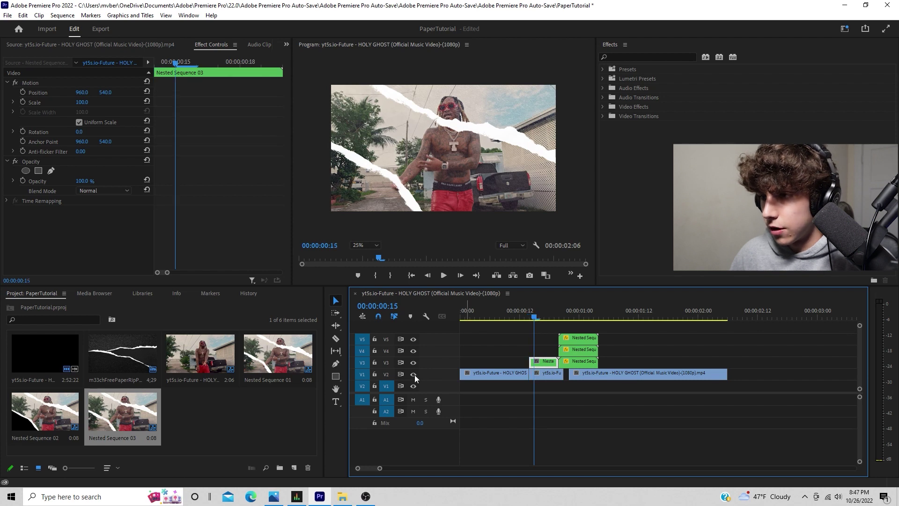
pyautogui.click(413, 362)
pyautogui.click(413, 363)
pyautogui.click(413, 362)
pyautogui.click(413, 363)
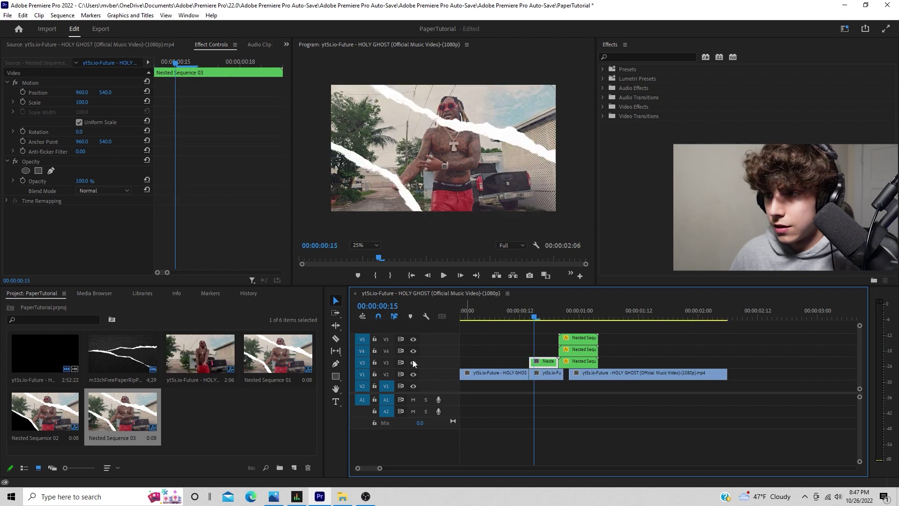
pyautogui.click(413, 362)
pyautogui.click(413, 363)
pyautogui.click(413, 363)
pyautogui.click(414, 362)
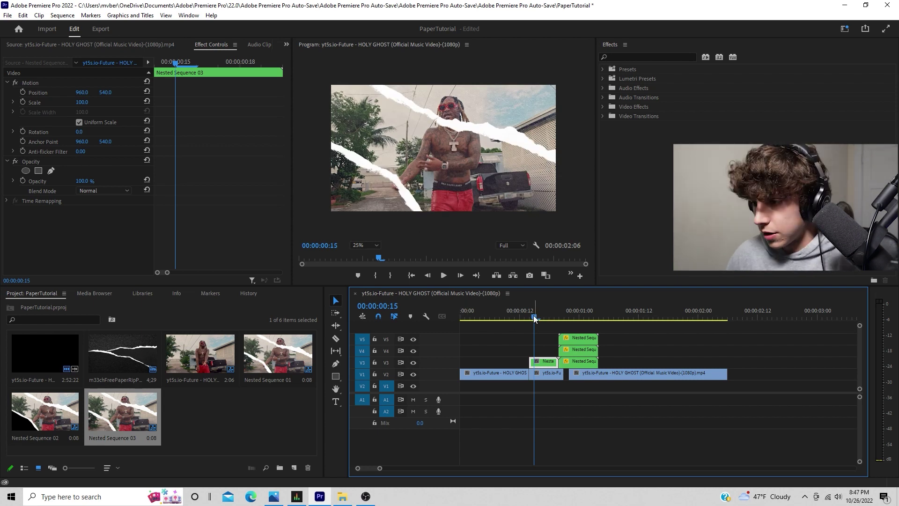
# Step: Paste a duplicate of the nested copy and place it on V4 directly above the original at 00:00:00:14
pyautogui.moveTo(534, 319); pyautogui.dragTo(470, 317)
pyautogui.hotkey('ctrl', 'v')
pyautogui.moveTo(486, 361); pyautogui.dragTo(546, 353)
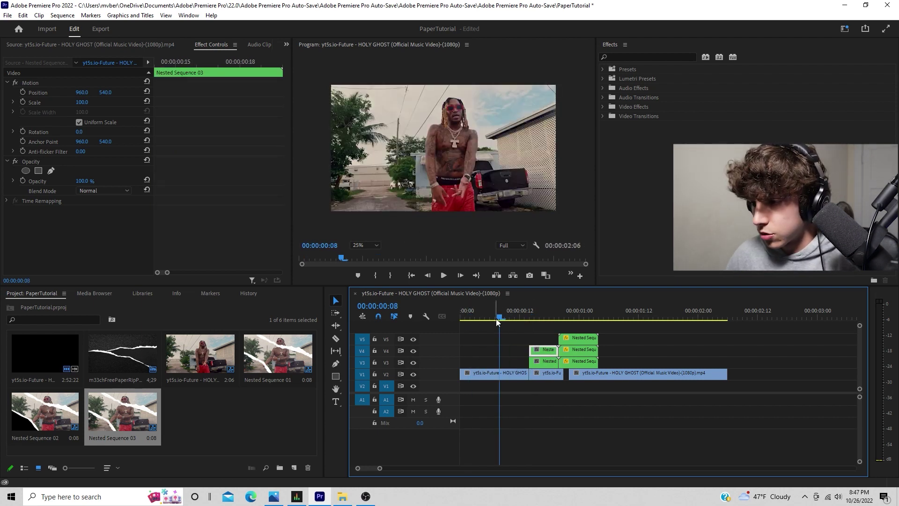
# Step: With V3 hidden, draw a closed freeform opacity mask on its nested copy around the bottom end of the lower tear at 00:00:00:14
pyautogui.moveTo(498, 321); pyautogui.dragTo(534, 318)
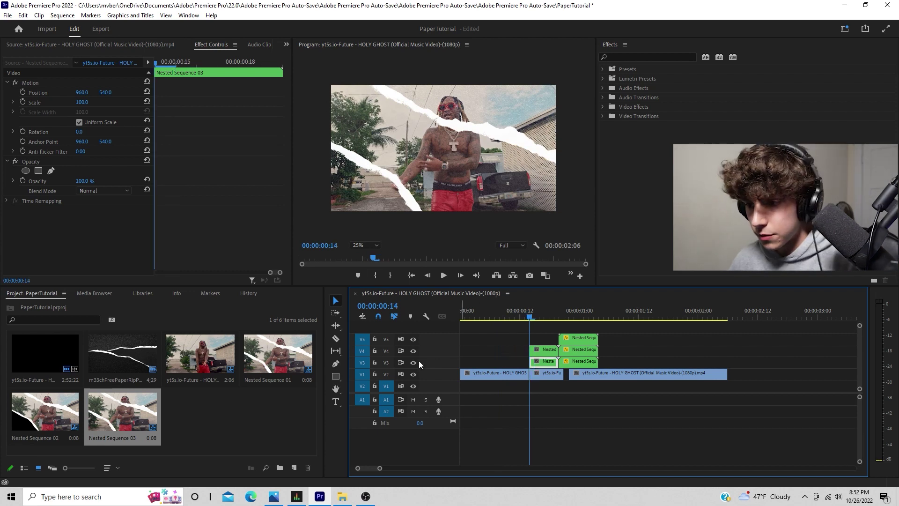
pyautogui.click(413, 362)
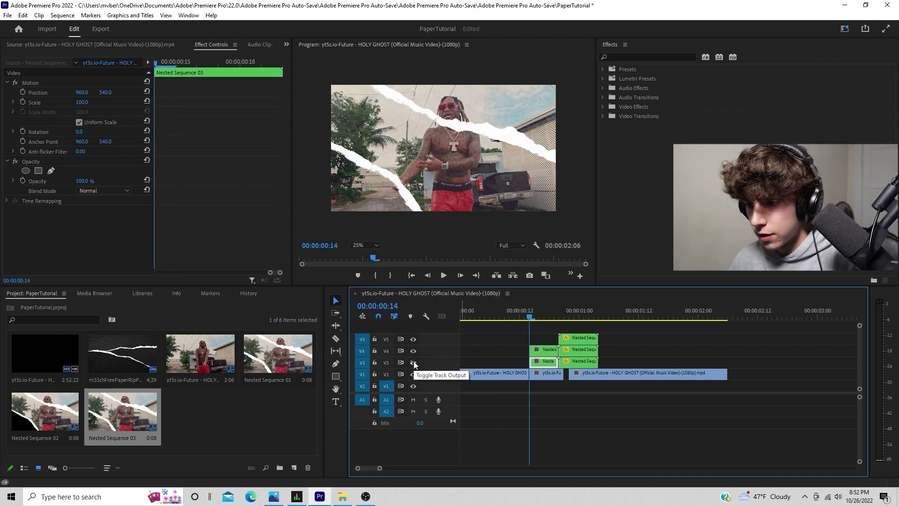
pyautogui.click(50, 171)
pyautogui.click(421, 227)
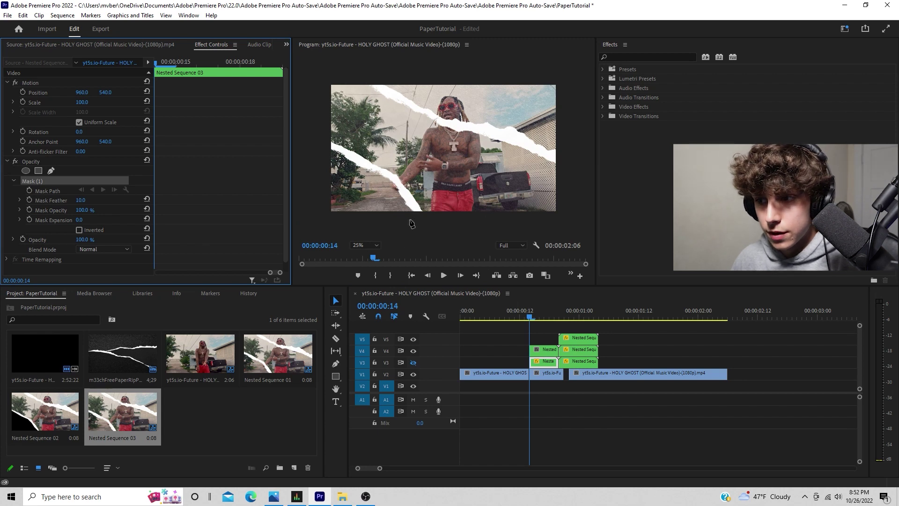
pyautogui.click(411, 217)
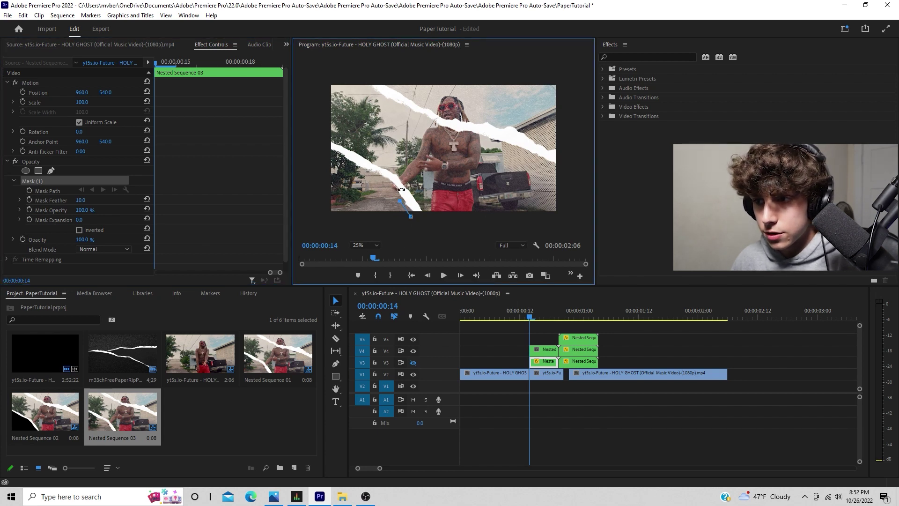
pyautogui.click(403, 189)
pyautogui.click(415, 195)
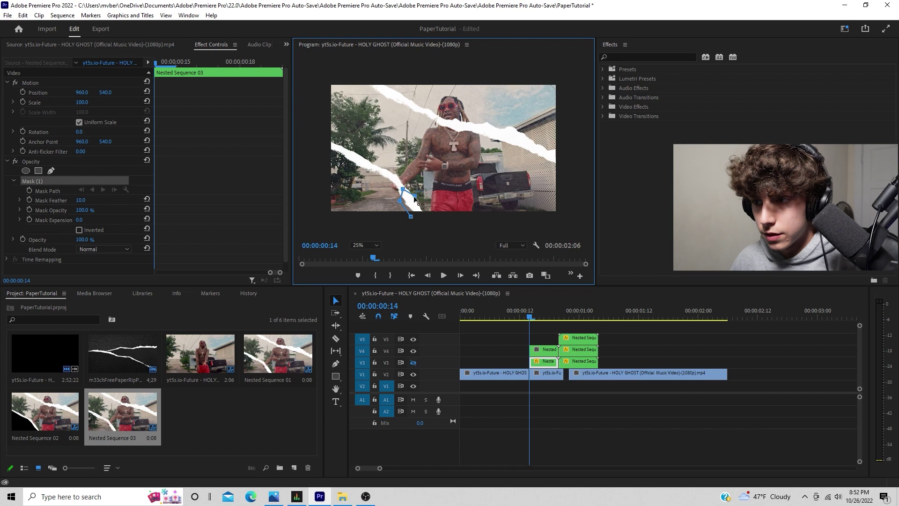
pyautogui.click(428, 208)
pyautogui.click(426, 224)
pyautogui.click(410, 217)
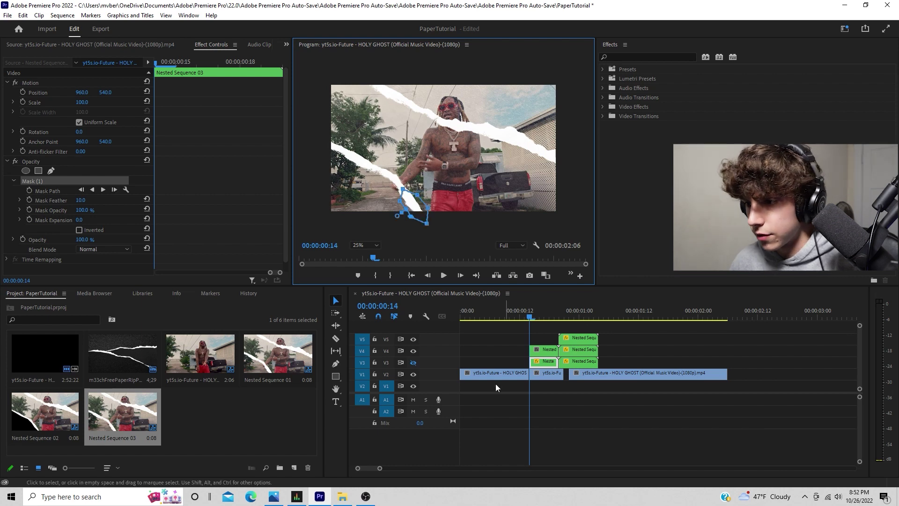
# Step: Show V3, hide V4, and add Mask Path keyframes to the V3 nested copy at 00:00:00:14 and 00:00:00:15
pyautogui.click(413, 363)
pyautogui.click(413, 351)
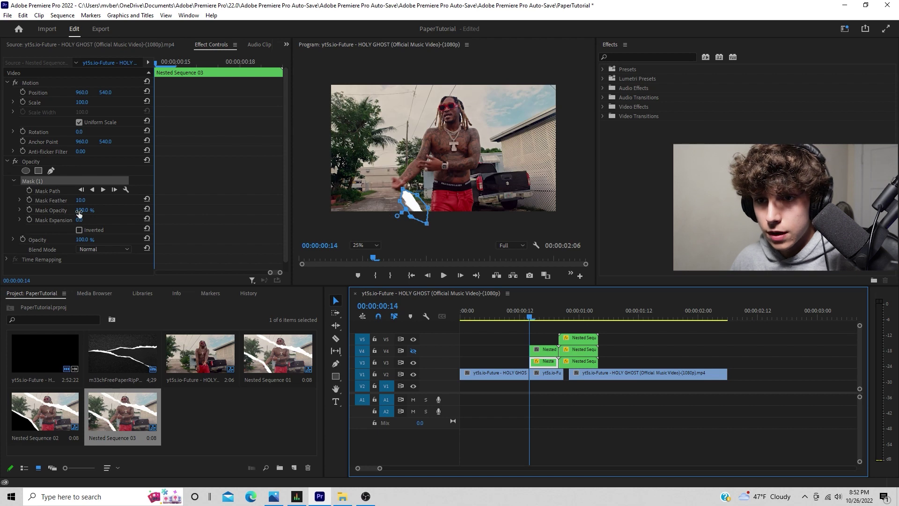
pyautogui.click(29, 191)
pyautogui.click(156, 62)
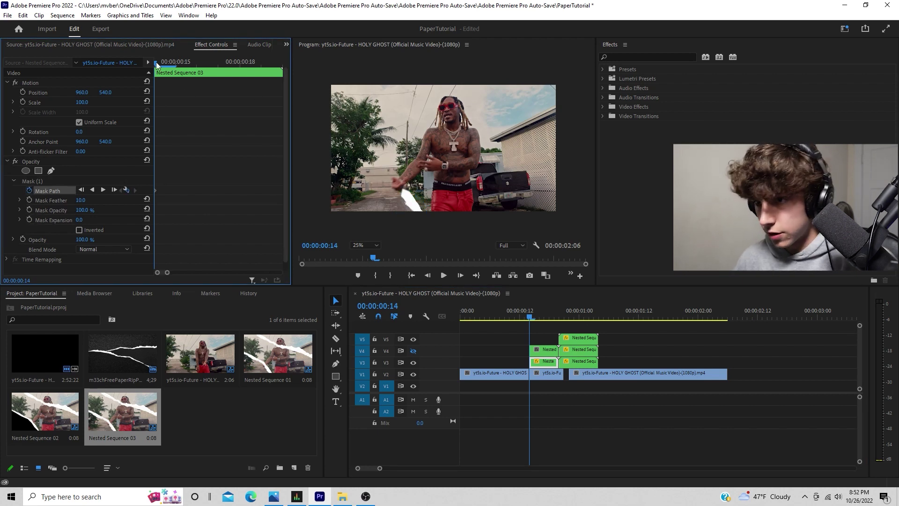
pyautogui.press('Right')
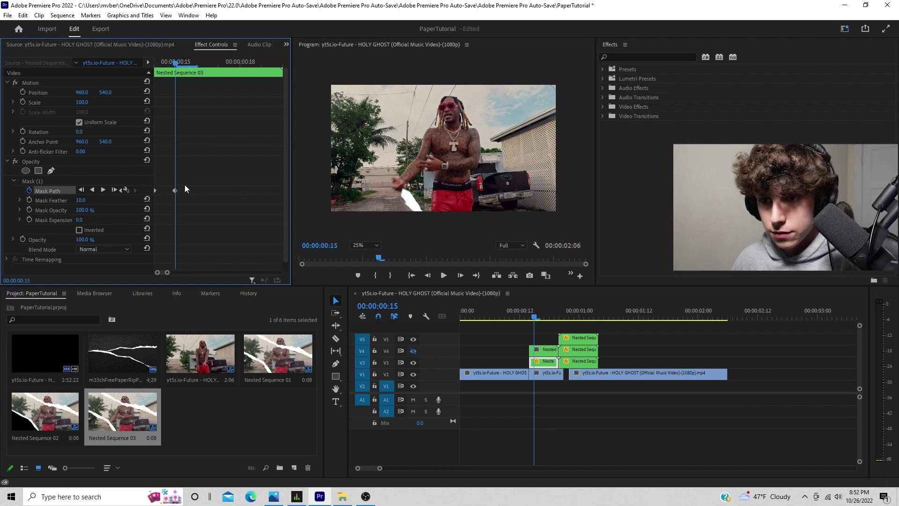
# Step: At 00:00:00:16, extend the mask up along the lower tear, and hold that shape with a Mask Path keyframe at 00:00:00:17
pyautogui.press('Right')
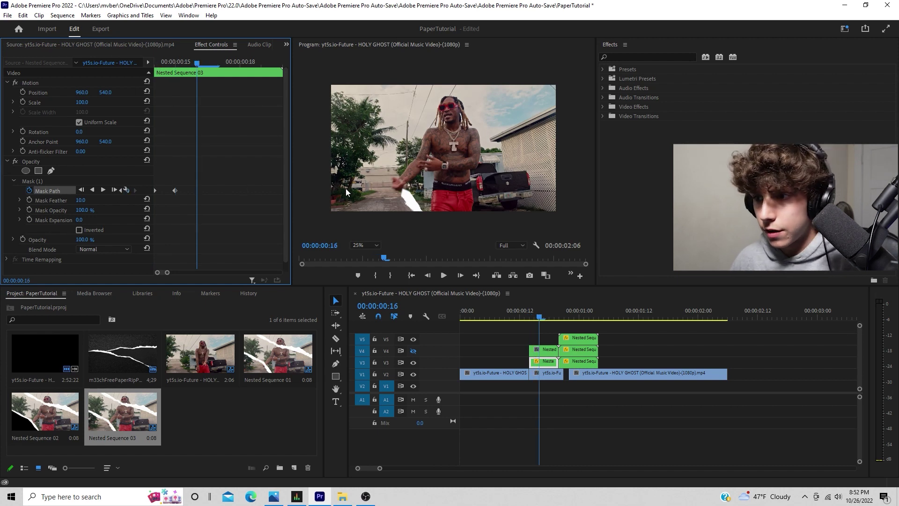
pyautogui.click(34, 181)
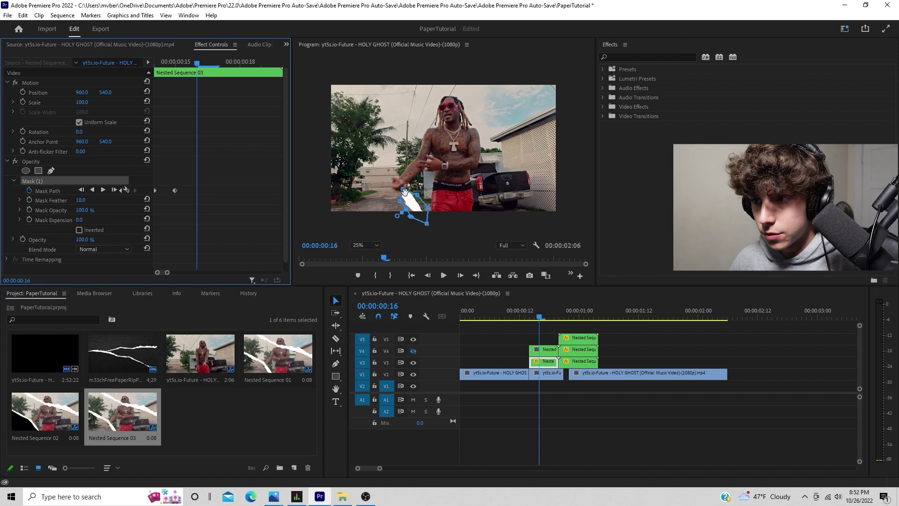
pyautogui.moveTo(403, 191); pyautogui.dragTo(383, 169)
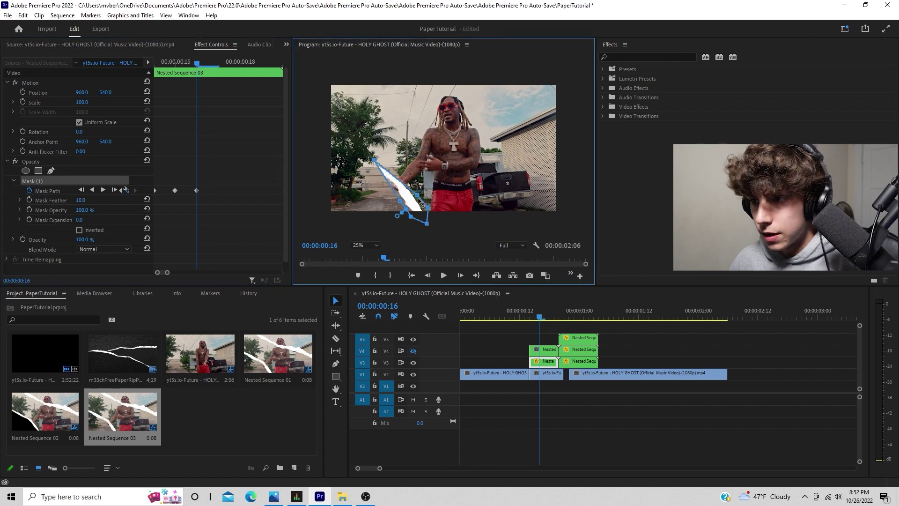
pyautogui.moveTo(417, 194); pyautogui.dragTo(408, 177)
pyautogui.moveTo(387, 182); pyautogui.dragTo(370, 182)
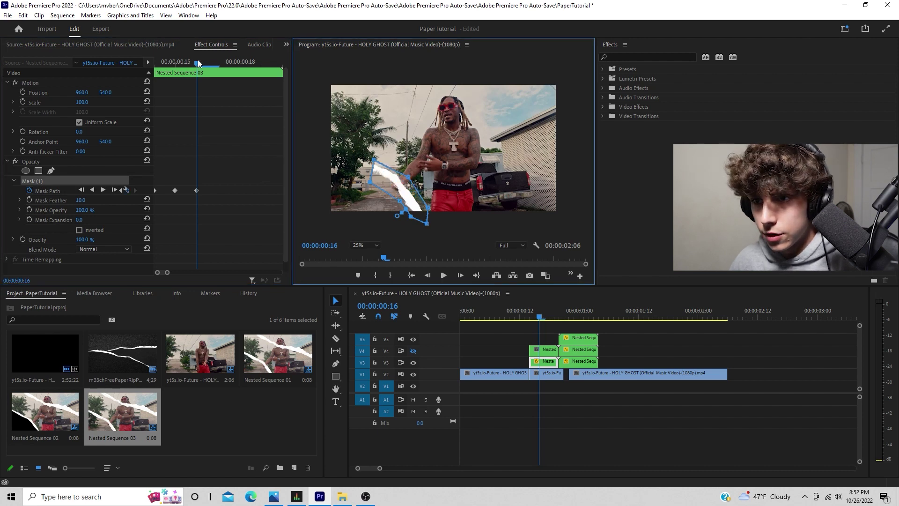
pyautogui.click(210, 200)
pyautogui.press('Right')
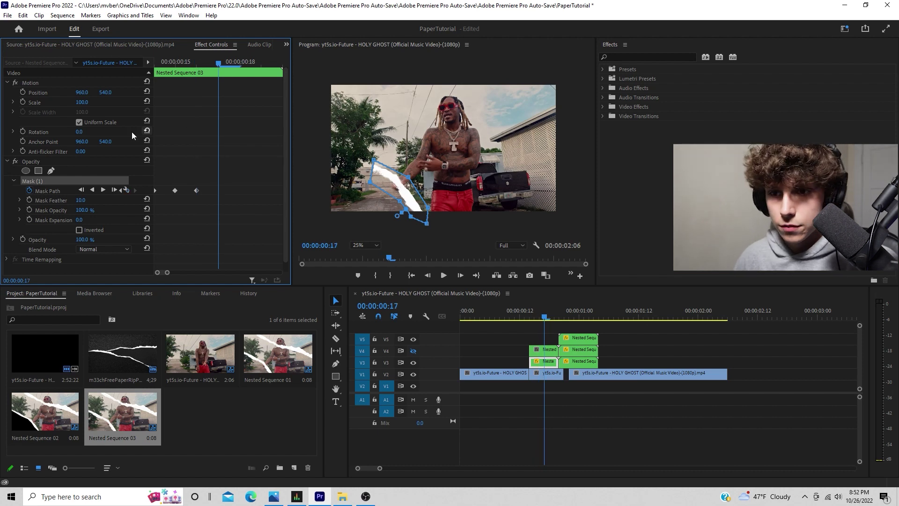
pyautogui.click(128, 192)
# Step: At 00:00:00:18, extend the mask to the lower tear's left end, and hold that shape with a Mask Path keyframe at 00:00:00:19
pyautogui.press('Right')
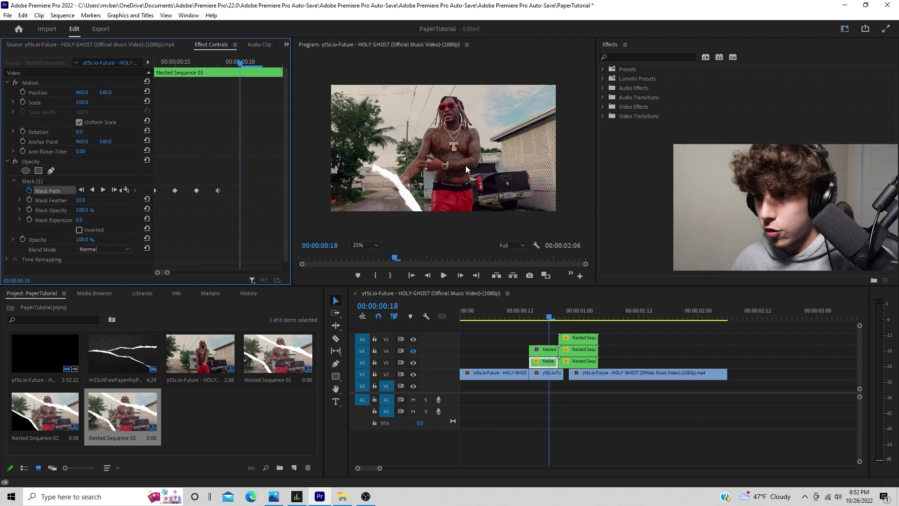
pyautogui.click(26, 182)
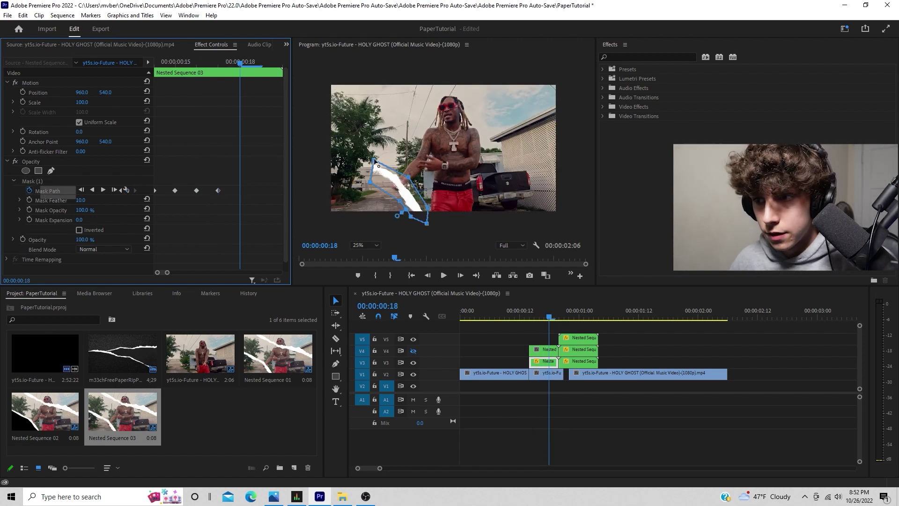
pyautogui.moveTo(373, 161); pyautogui.dragTo(371, 153)
pyautogui.moveTo(370, 167); pyautogui.dragTo(335, 149)
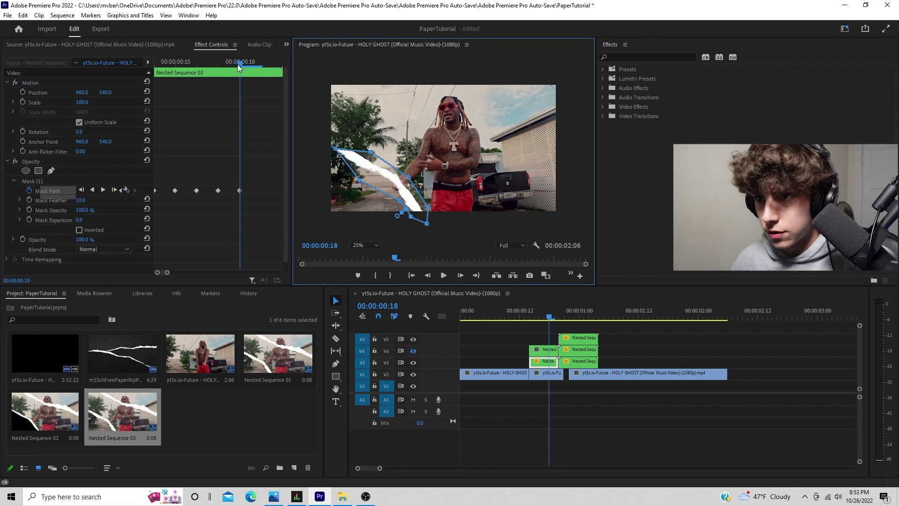
pyautogui.click(245, 68)
pyautogui.press('Right')
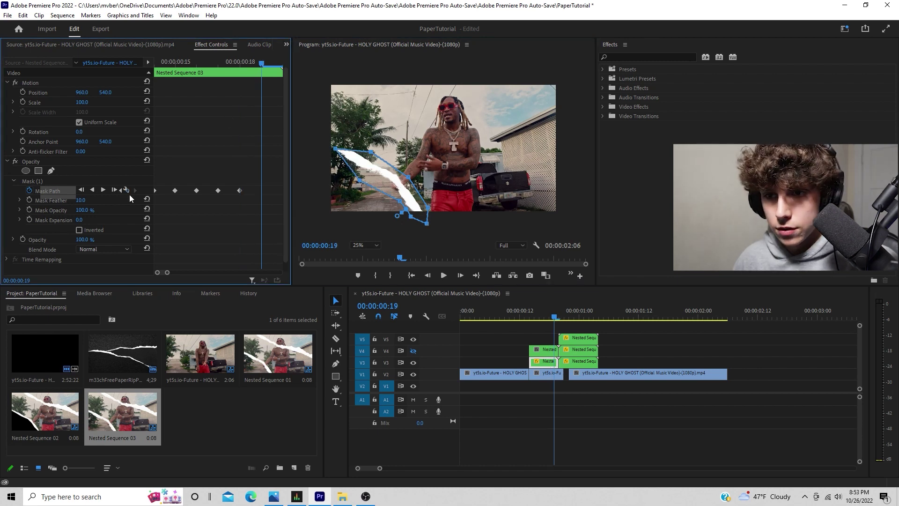
pyautogui.click(127, 192)
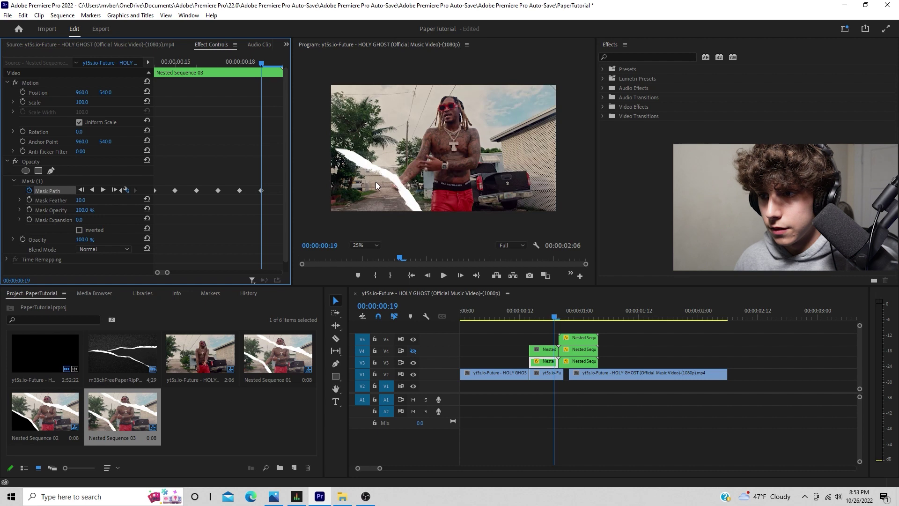
# Step: Step frame by frame through the mask animation to check how the lower tear is revealed
pyautogui.press('Right')
pyautogui.press('Left')
pyautogui.press('Left')
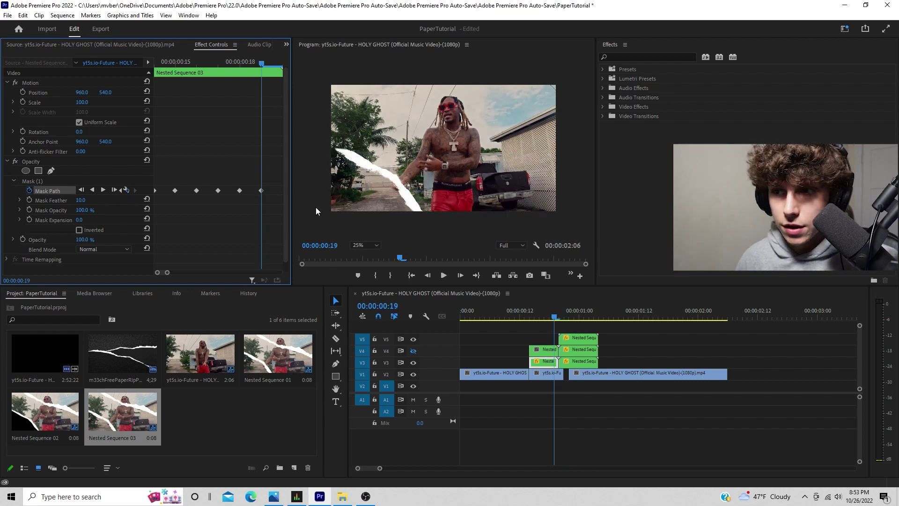
pyautogui.press('Right')
pyautogui.press('Right')
pyautogui.press('Left')
pyautogui.press('Left')
pyautogui.press('Left')
pyautogui.press('Left')
pyautogui.press('Left')
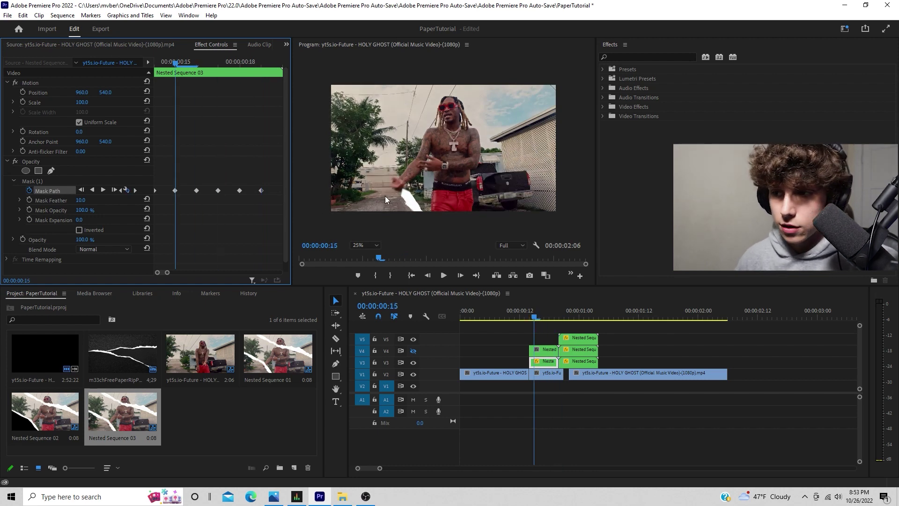
pyautogui.press('Right')
pyautogui.press('Right')
pyautogui.press('Right')
pyautogui.press('Right')
pyautogui.press('Right')
pyautogui.press('Right')
pyautogui.press('Right')
pyautogui.press('Right')
pyautogui.press('Left')
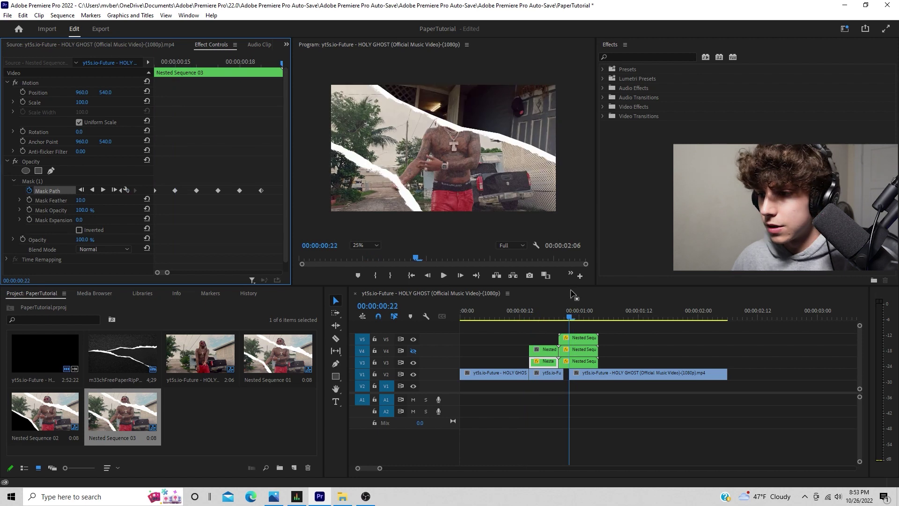
# Step: Play back the transition from just before 00:00:00:14 to check the timing of the lower tear
pyautogui.click(526, 313)
pyautogui.press('space')
pyautogui.press('space')
pyautogui.click(521, 317)
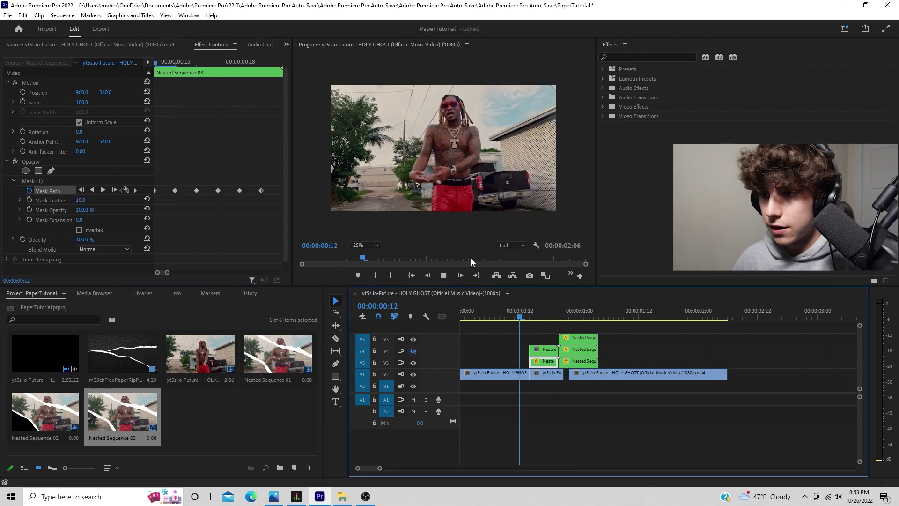
pyautogui.press('space')
# Step: Select the nested copy on V4 and review both tears by playing the transition and scrubbing to 00:00:00:17
pyautogui.moveTo(538, 317); pyautogui.dragTo(532, 322)
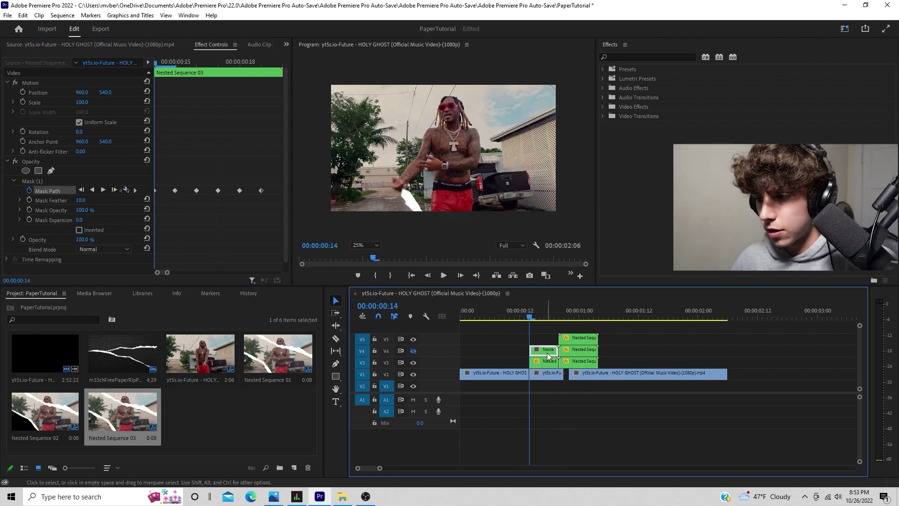
pyautogui.click(547, 351)
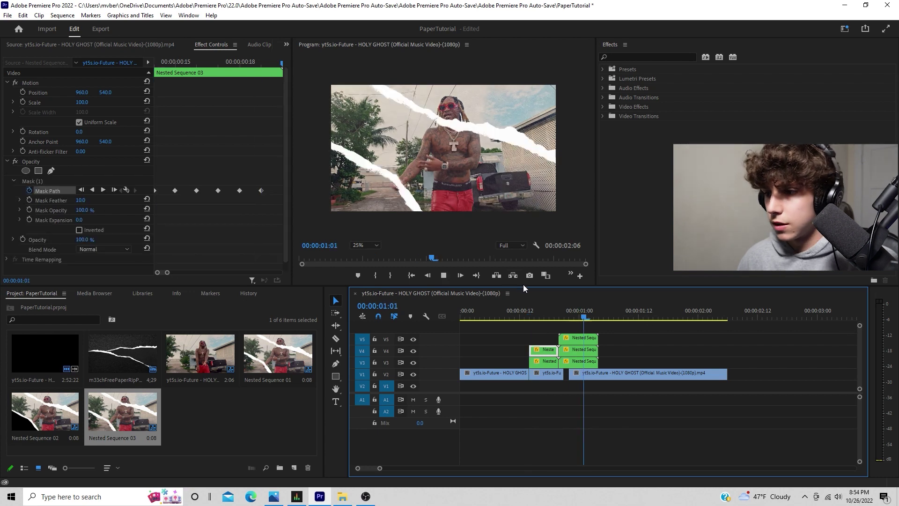
pyautogui.press('space')
pyautogui.click(515, 308)
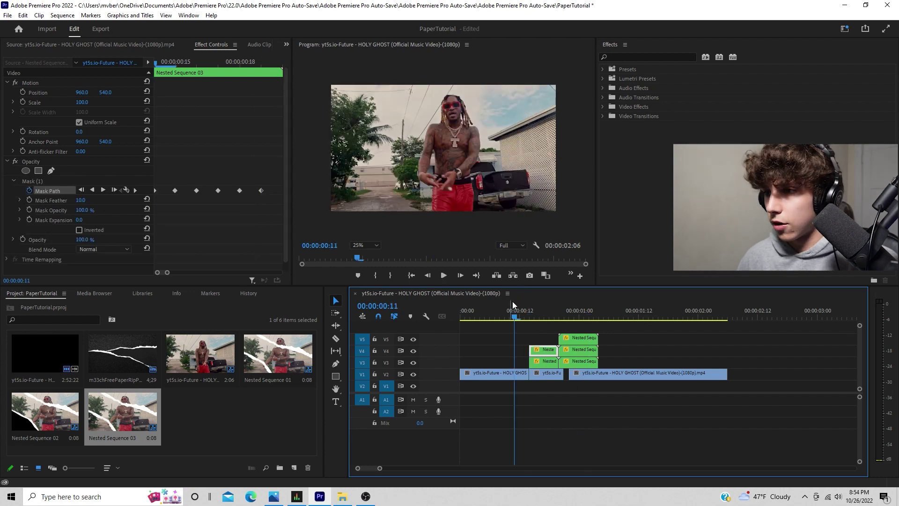
pyautogui.press('space')
pyautogui.click(512, 316)
pyautogui.moveTo(513, 318); pyautogui.dragTo(545, 318)
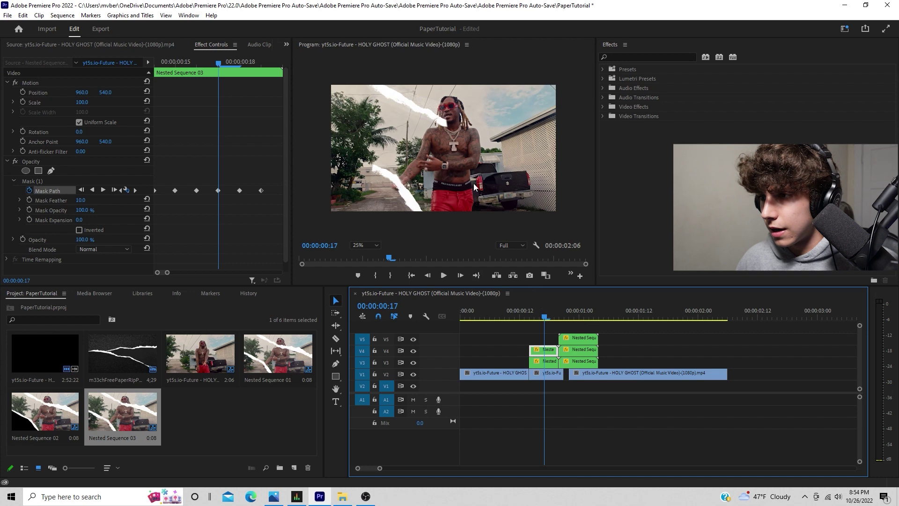
# Step: Set the Mask Feather of the lower and upper tears to 76 on the V3 nested copy and 75 on the V4 copy
pyautogui.click(543, 362)
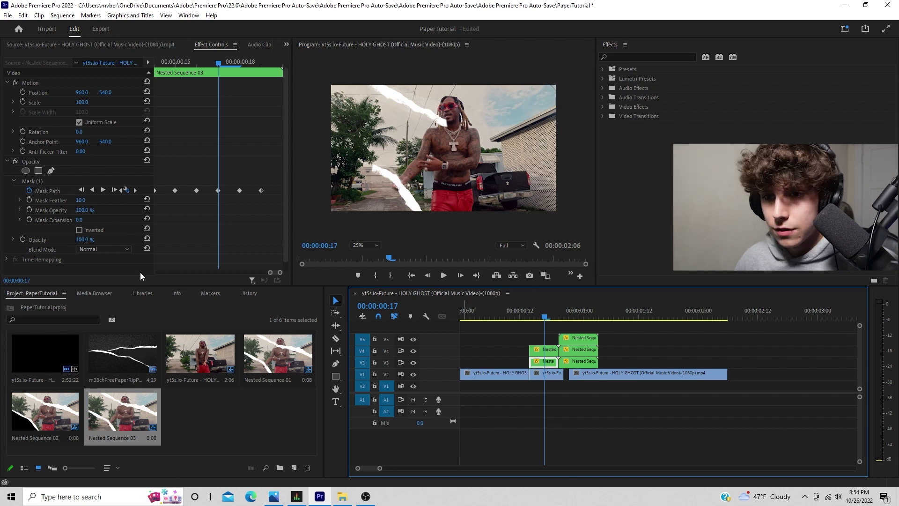
pyautogui.click(89, 196)
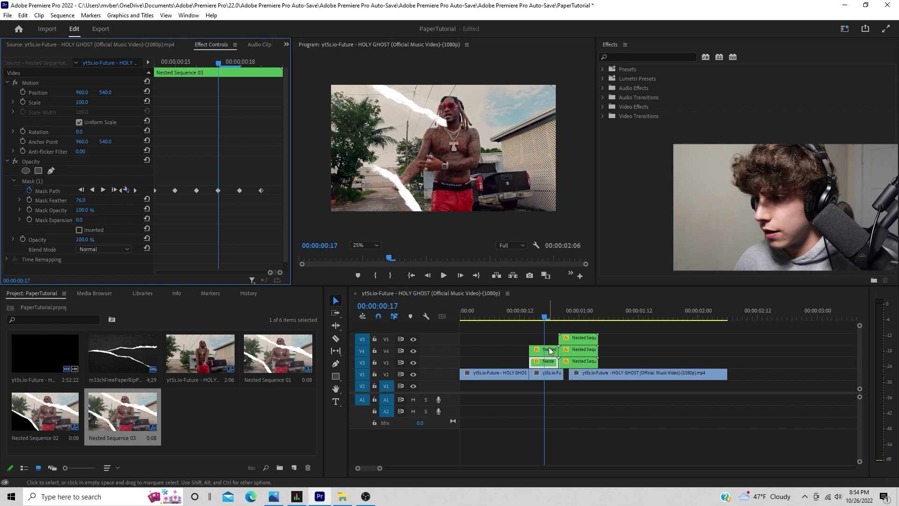
pyautogui.click(550, 350)
pyautogui.click(89, 201)
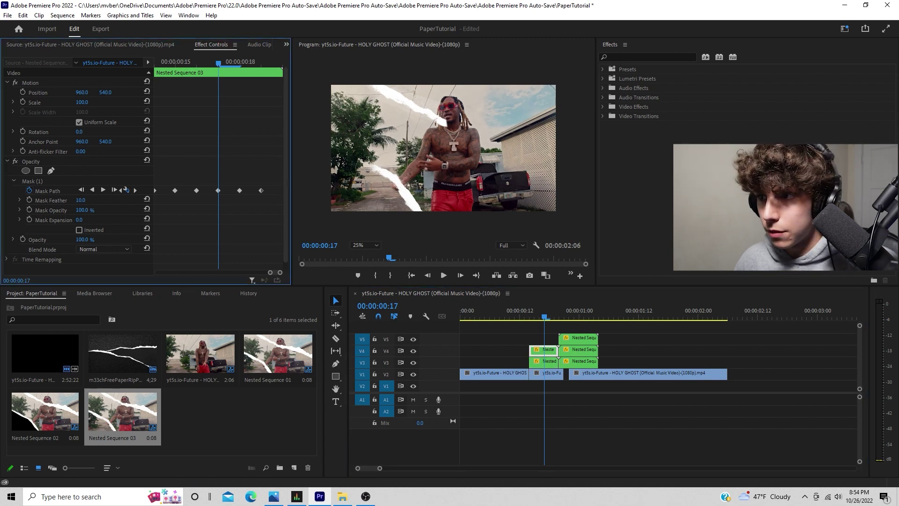
pyautogui.write('75')
pyautogui.press('Return')
# Step: Play back the transition from just before the tears begin to check their feathered edges
pyautogui.click(515, 314)
pyautogui.press('space')
pyautogui.press('space')
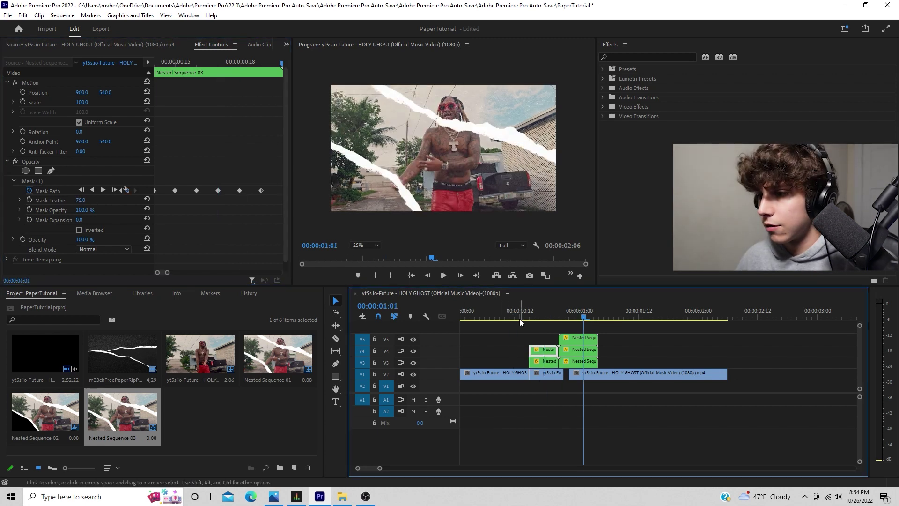
pyautogui.click(511, 316)
pyautogui.press('space')
# Step: Nest the lower-left torn piece on V3, starting at 00:00:00:20, under the default sequence name
pyautogui.click(581, 361)
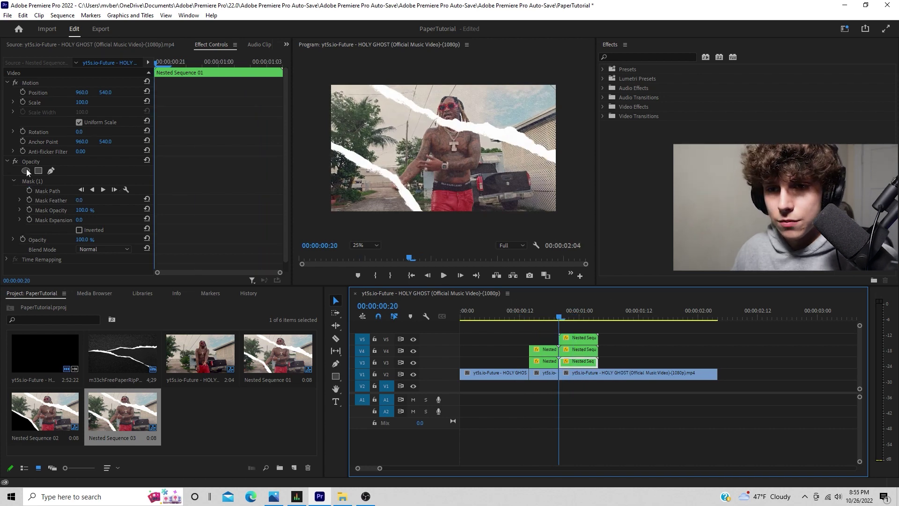
pyautogui.rightClick(581, 372)
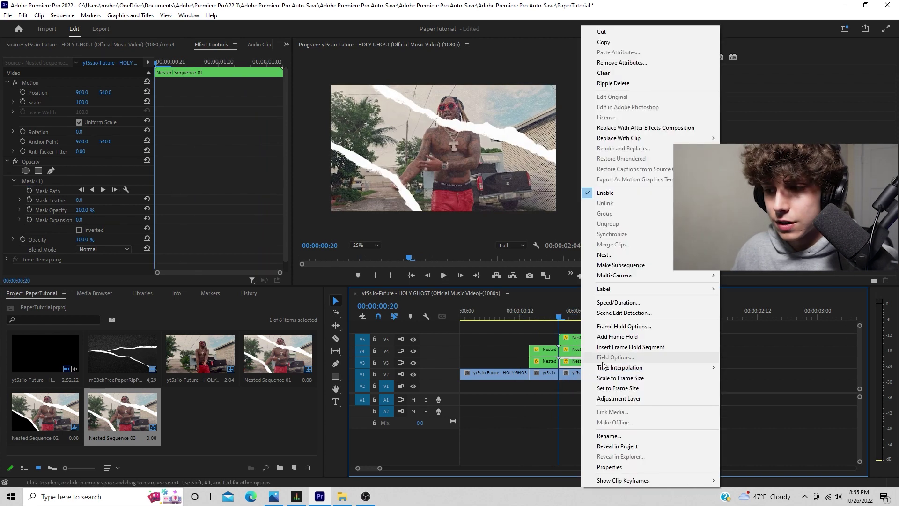
pyautogui.click(604, 254)
pyautogui.click(427, 257)
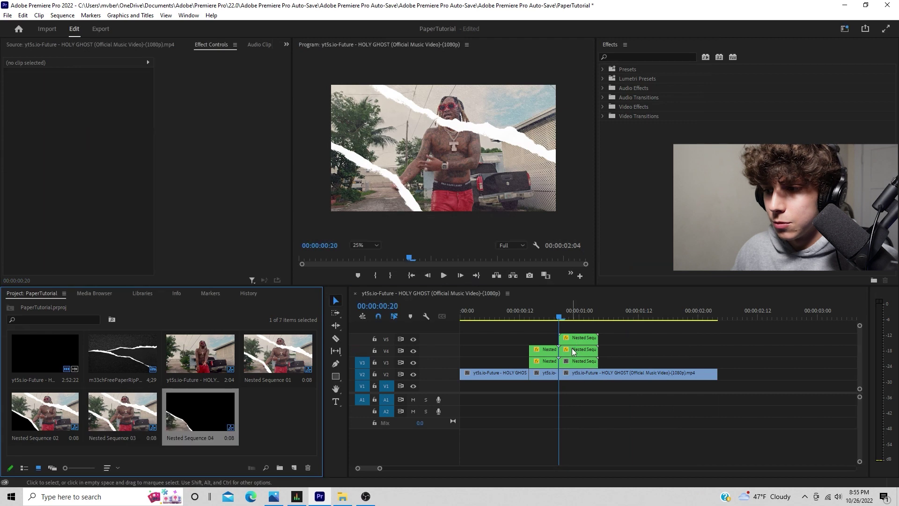
# Step: Nest the upper-right torn piece on V4 into its own sequence with the default name
pyautogui.click(566, 349)
pyautogui.click(592, 353)
pyautogui.rightClick(595, 352)
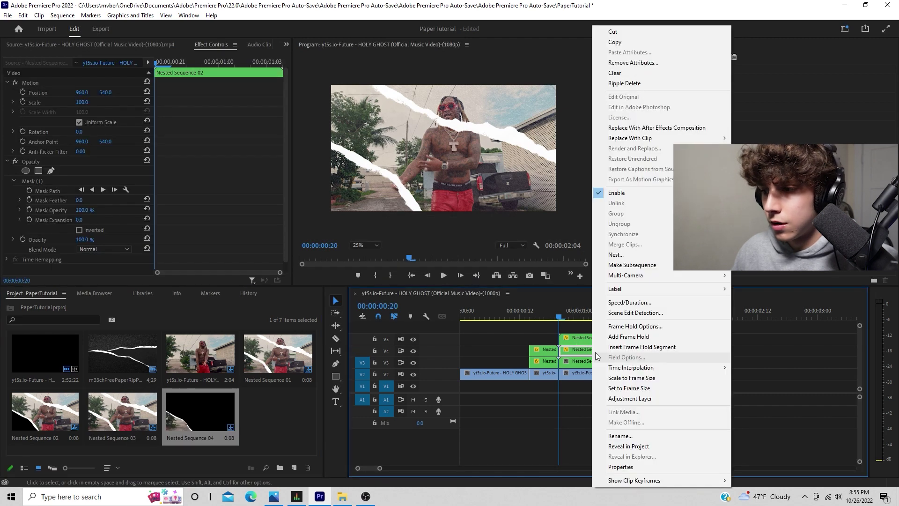
pyautogui.click(609, 254)
pyautogui.click(437, 256)
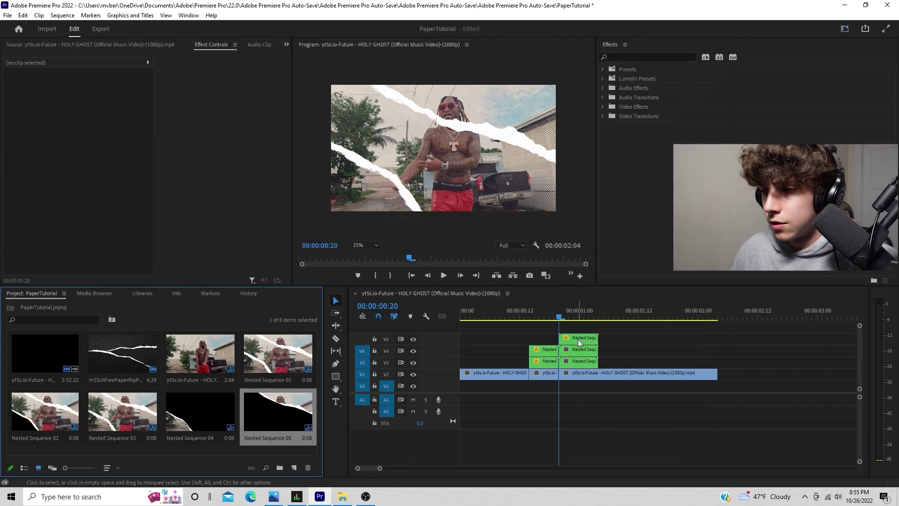
# Step: Nest the middle torn piece on V5 into its own sequence with the default name
pyautogui.rightClick(581, 341)
pyautogui.click(609, 254)
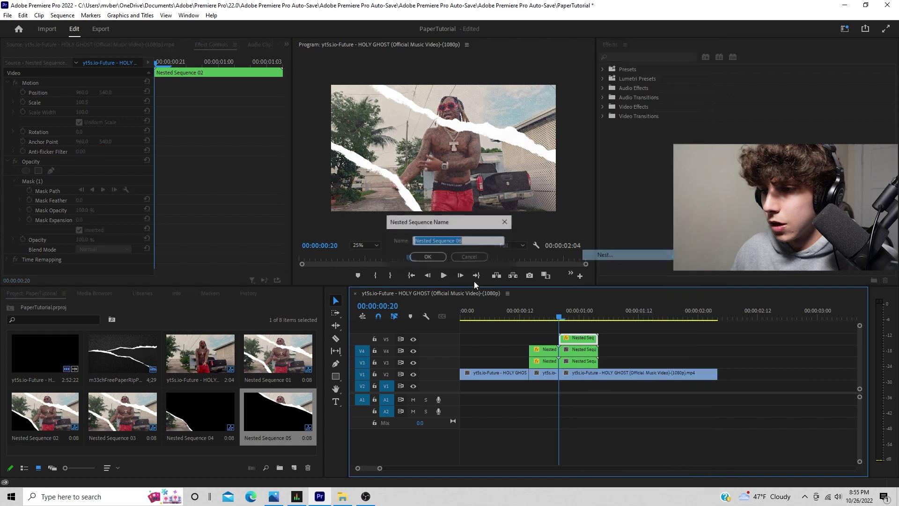
pyautogui.click(430, 257)
# Step: Find the Transform distort effect and apply it to the nested torn pieces on V3, V4 and V5
pyautogui.click(582, 337)
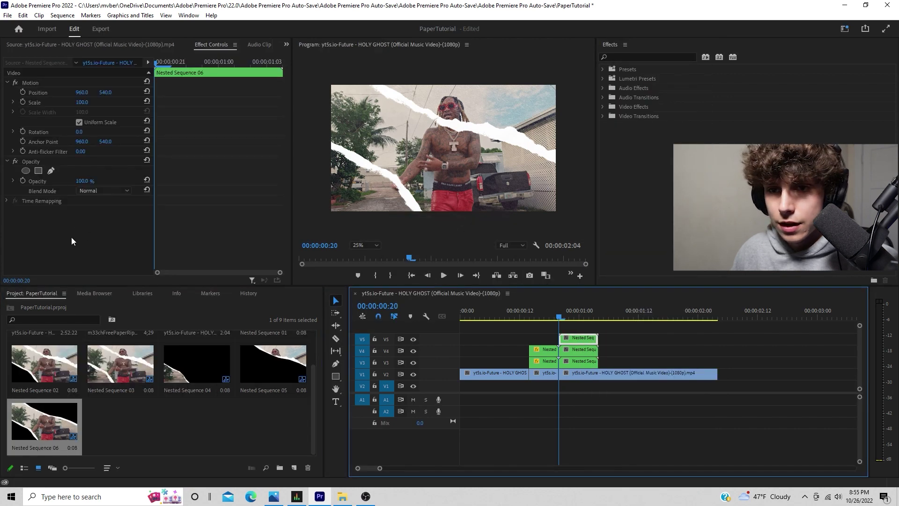
pyautogui.click(637, 58)
pyautogui.write('transform')
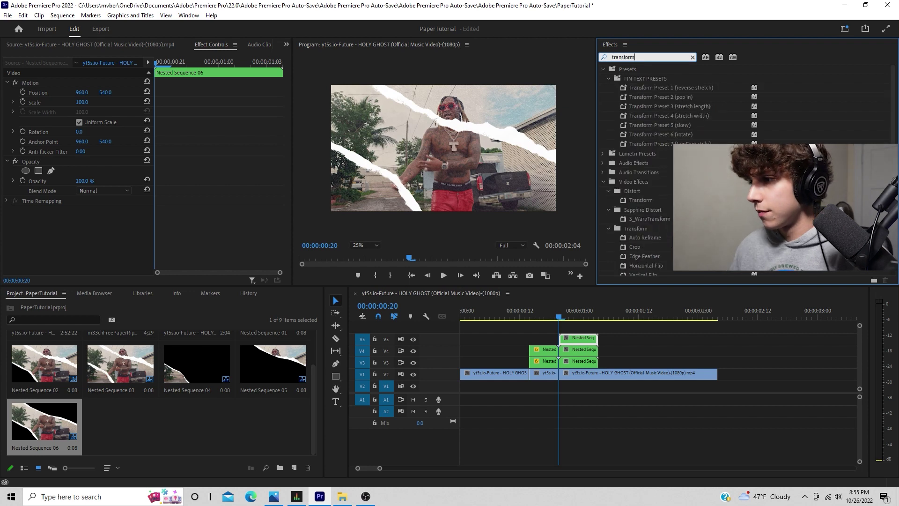
pyautogui.moveTo(641, 200); pyautogui.dragTo(581, 362)
pyautogui.moveTo(642, 200); pyautogui.dragTo(582, 352)
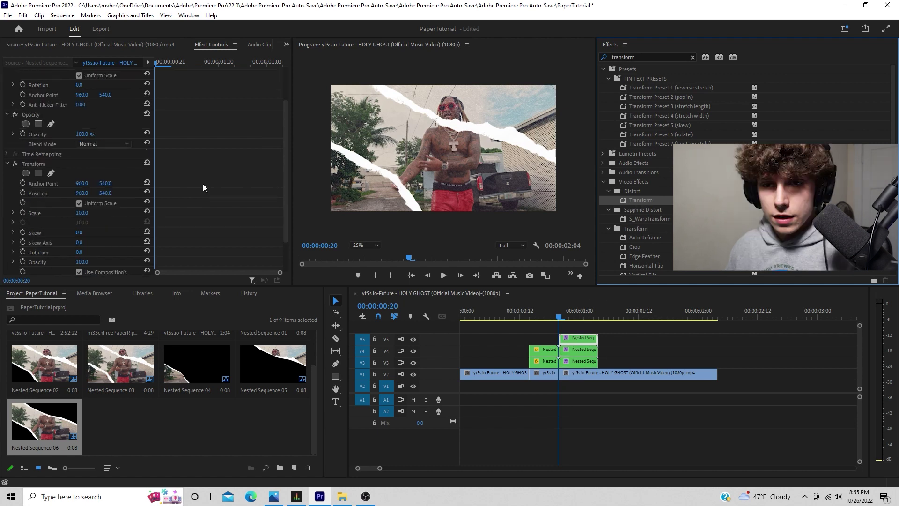
# Step: Set the Transform effect's Shutter Angle to 200 on the nested torn pieces to give them motion blur
pyautogui.scroll(-4, 203, 184)
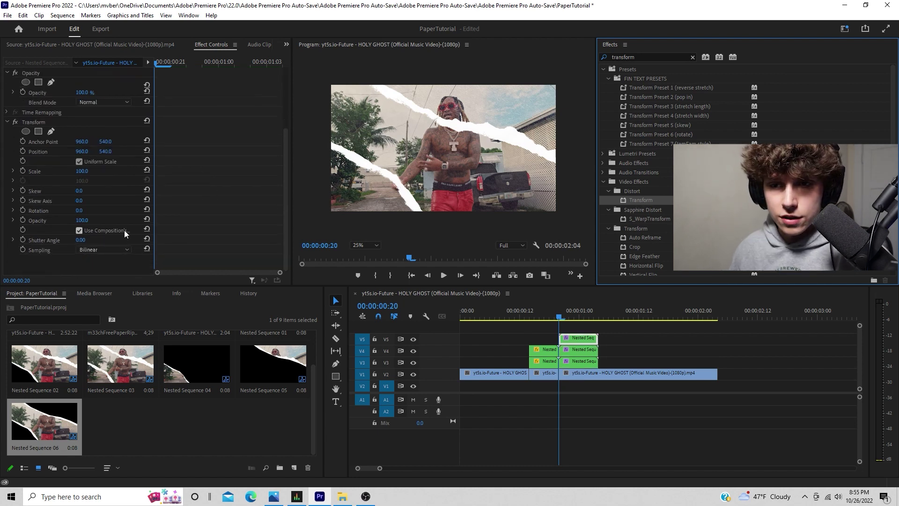
pyautogui.click(80, 240)
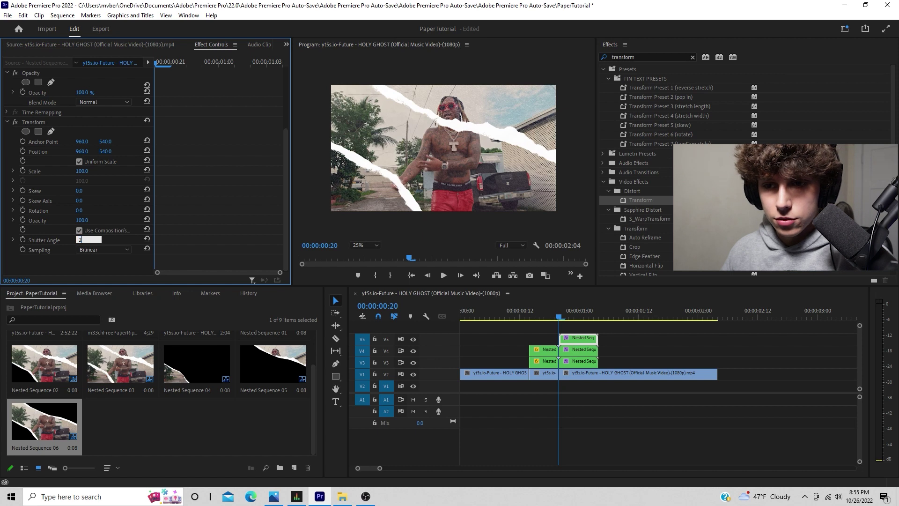
pyautogui.press('Return')
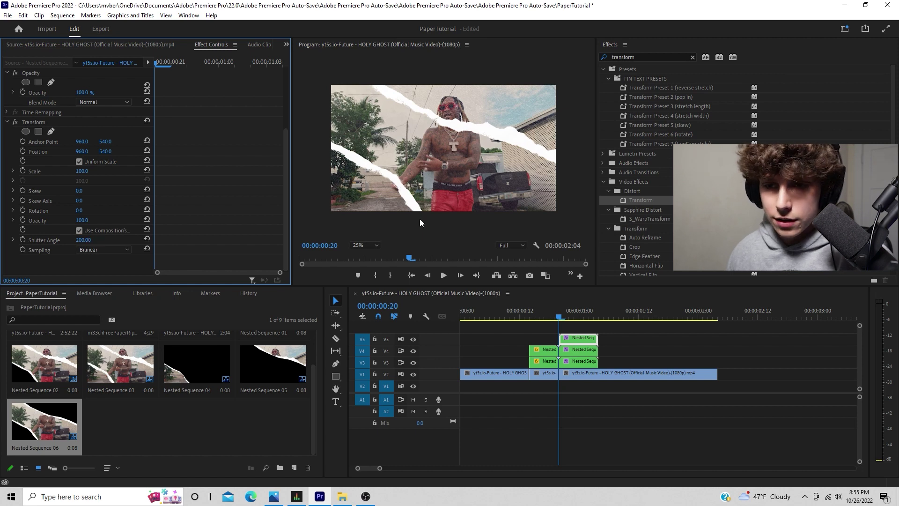
pyautogui.click(583, 349)
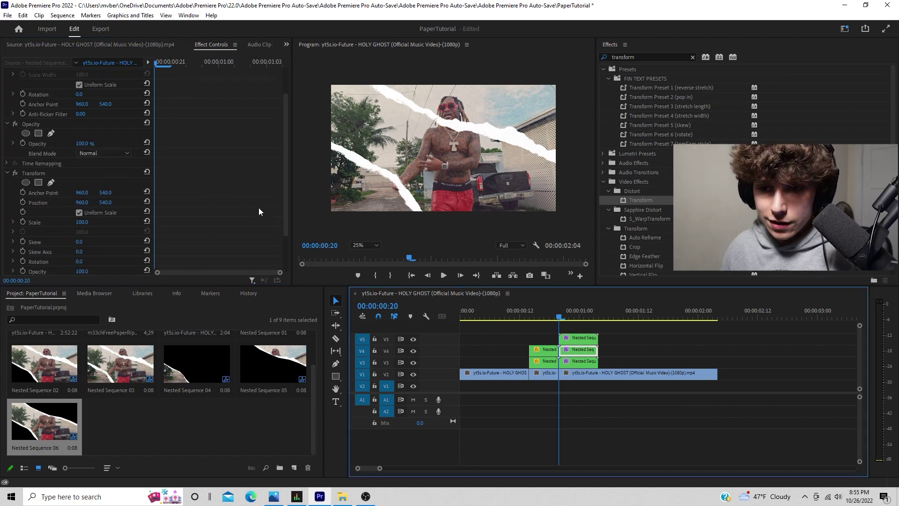
pyautogui.click(80, 239)
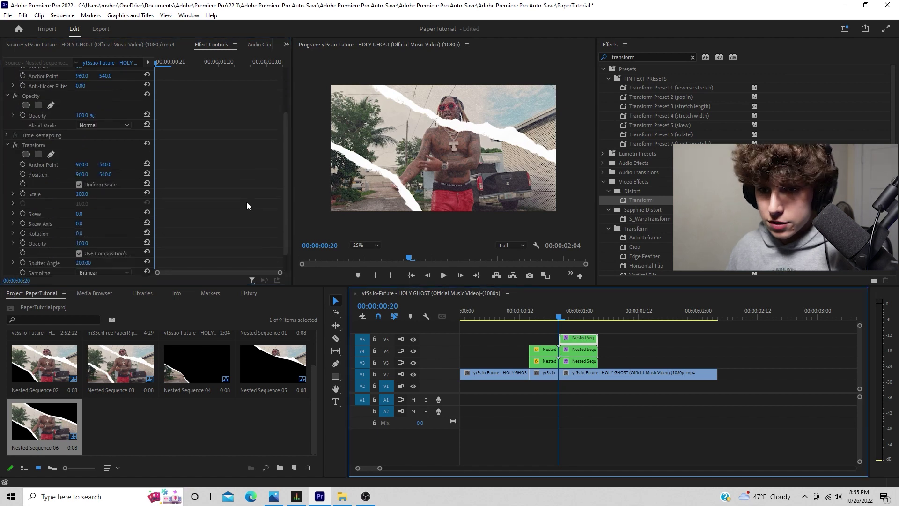
pyautogui.scroll(-3, 108, 221)
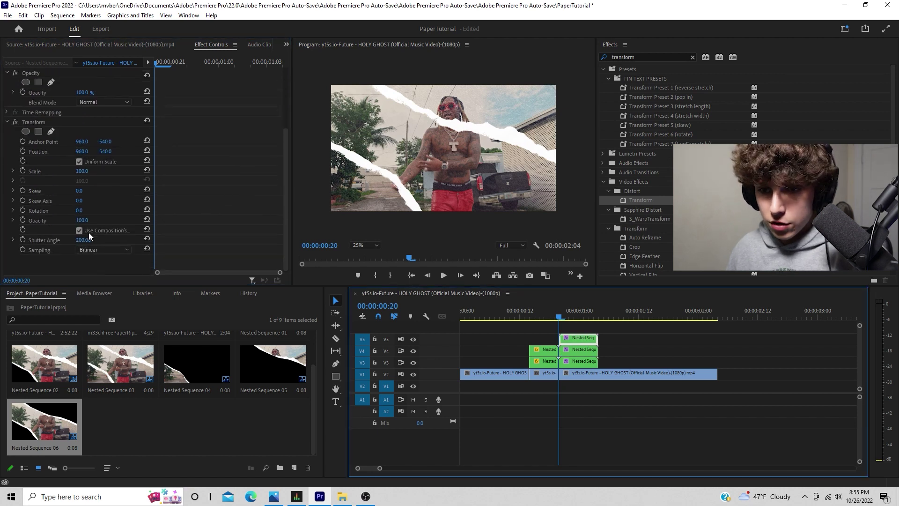
pyautogui.click(88, 220)
# Step: Select the lower-left piece on V3 and hide tracks V4 and V5 to isolate it
pyautogui.click(581, 361)
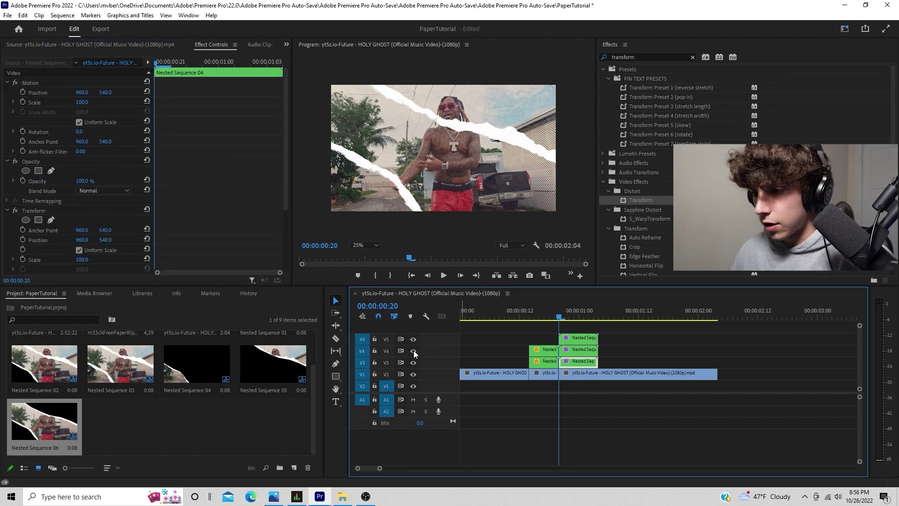
pyautogui.click(413, 351)
pyautogui.click(413, 362)
pyautogui.click(415, 362)
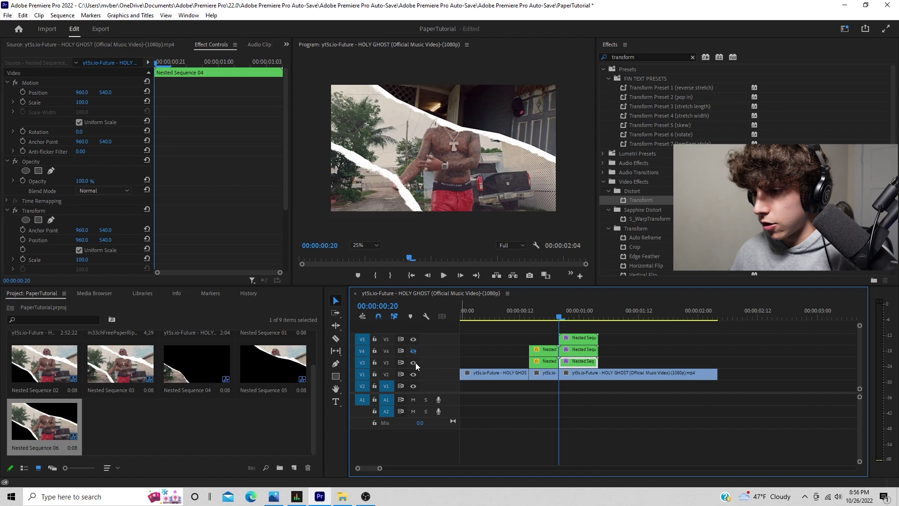
pyautogui.click(415, 363)
pyautogui.click(415, 363)
pyautogui.click(413, 339)
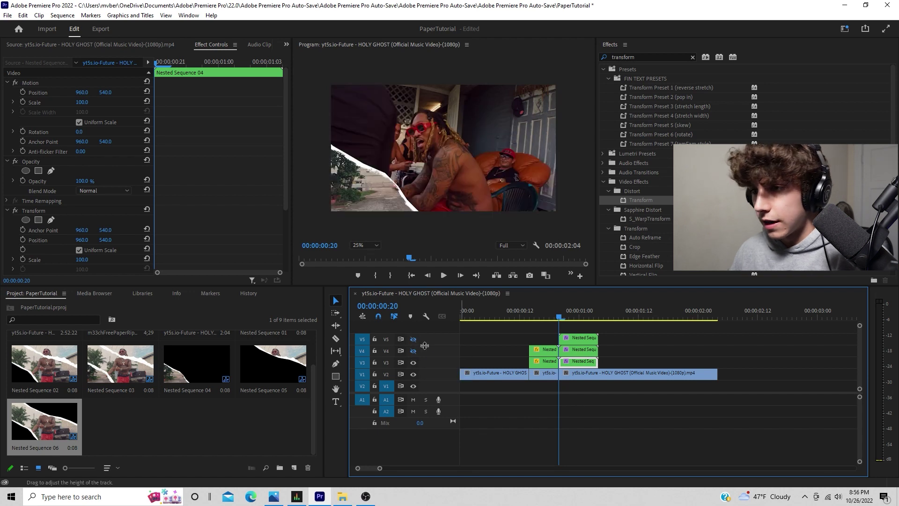
# Step: Keyframe the lower-left piece's Transform Position from 960, 540 at 00:00:00:20 to 117, 540 at 00:00:01:01
pyautogui.scroll(-2, 16, 201)
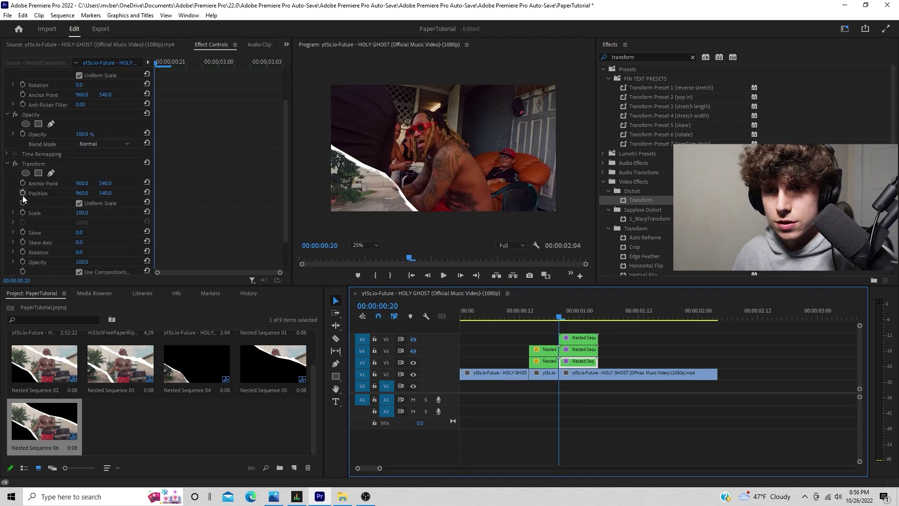
pyautogui.click(22, 193)
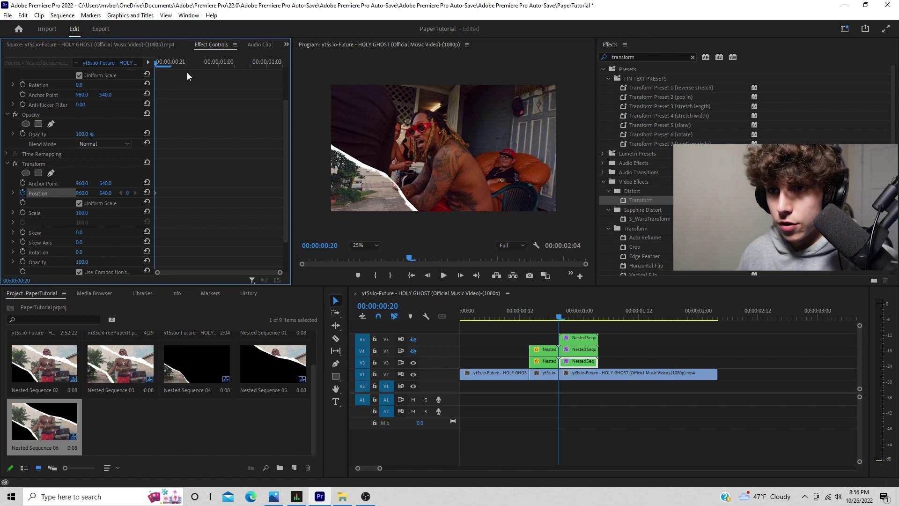
pyautogui.press('space')
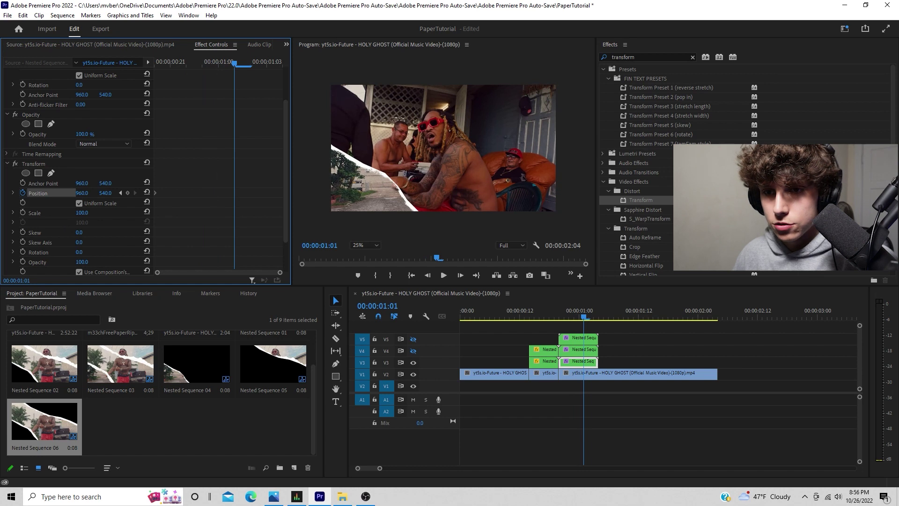
# Step: Play back the transition from before the rip to check how the lower-left piece slides away
pyautogui.click(544, 318)
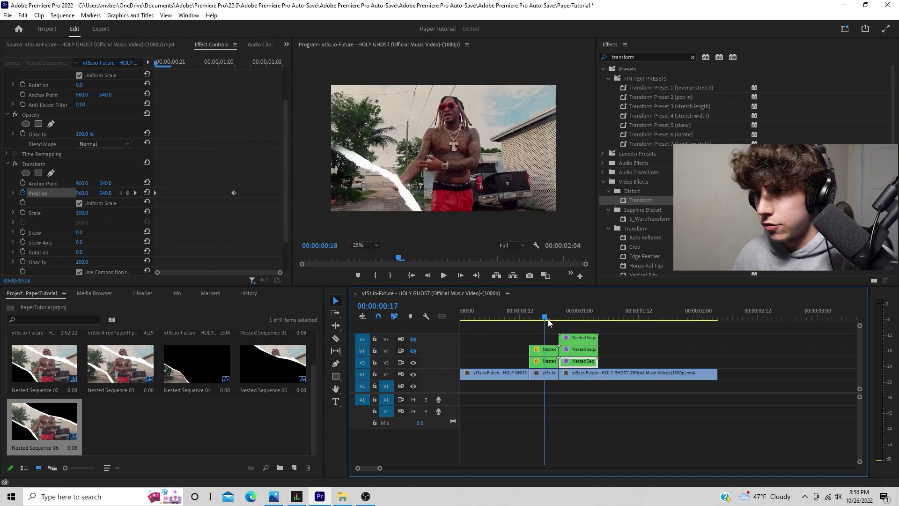
pyautogui.press('space')
pyautogui.click(503, 311)
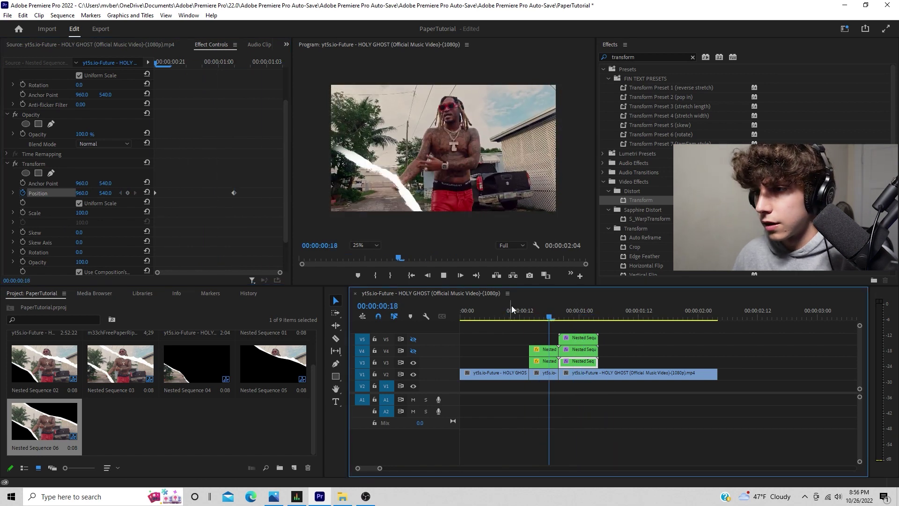
pyautogui.moveTo(511, 305); pyautogui.dragTo(490, 305)
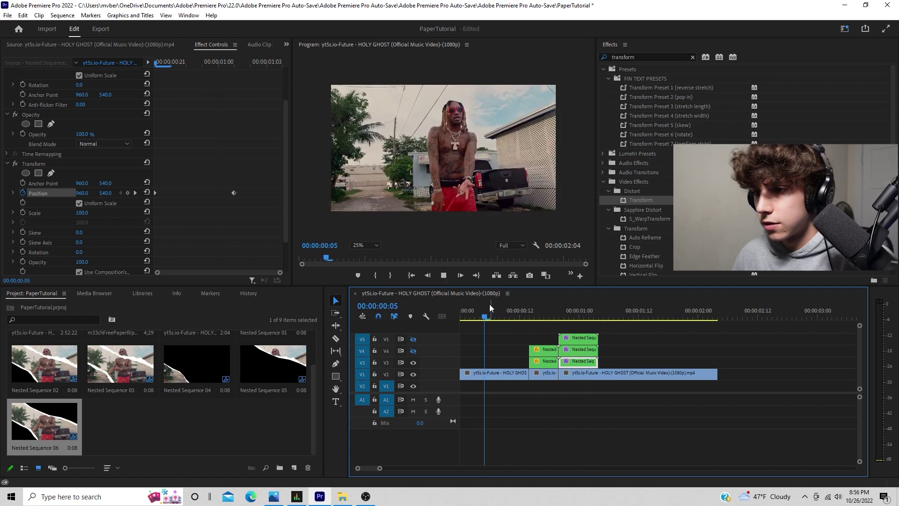
pyautogui.press('space')
# Step: Move the lower-left piece's end Position keyframe to 00:00:01:00 and replay the slide
pyautogui.click(246, 202)
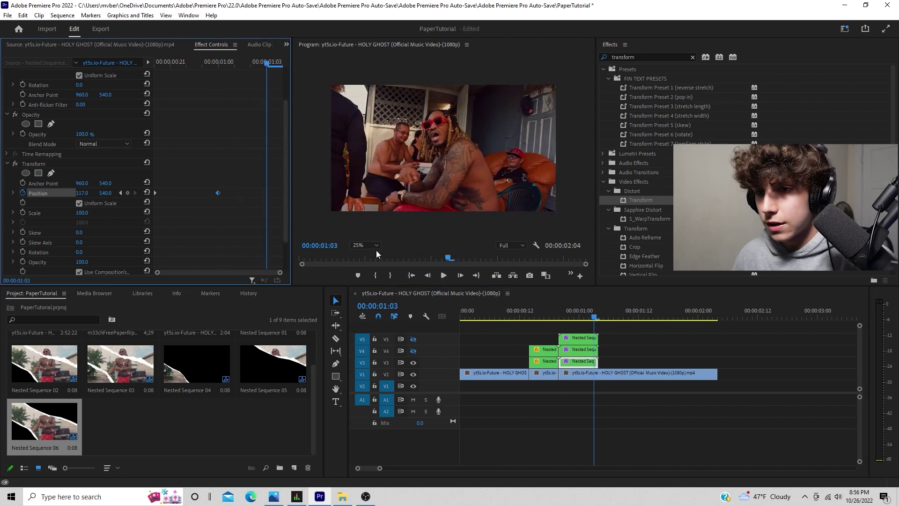
pyautogui.moveTo(591, 314); pyautogui.dragTo(504, 307)
pyautogui.press('space')
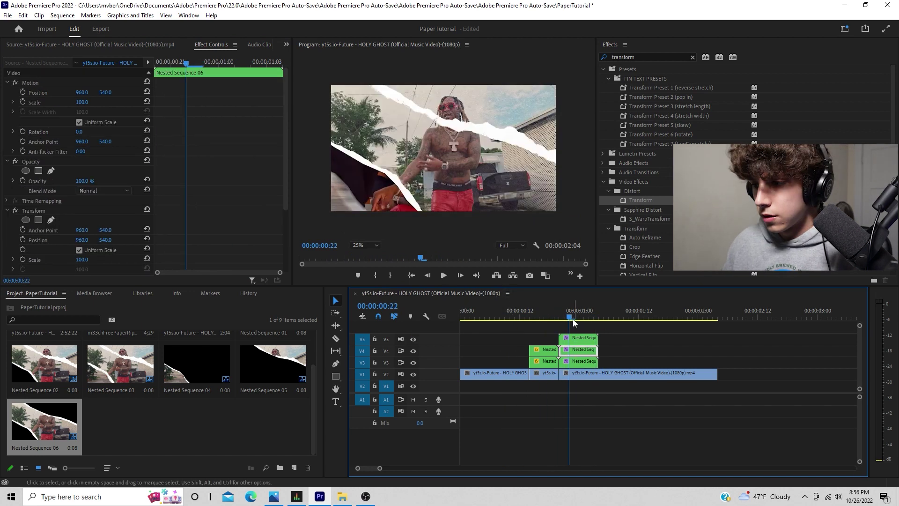
# Step: Keyframe the V5 upper piece's Transform Position from 960, 540 at 00:00:00:20 to 2695, 540 at 00:00:01:00
pyautogui.moveTo(573, 319); pyautogui.dragTo(559, 315)
pyautogui.click(583, 339)
pyautogui.scroll(-2, 225, 185)
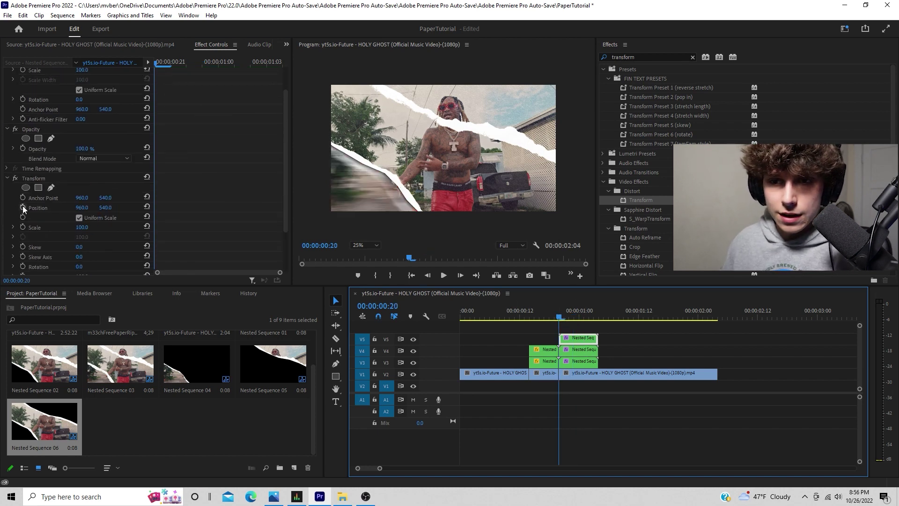
pyautogui.click(23, 207)
pyautogui.press('Right')
pyautogui.press('Right')
pyautogui.press('Right')
pyautogui.press('Right')
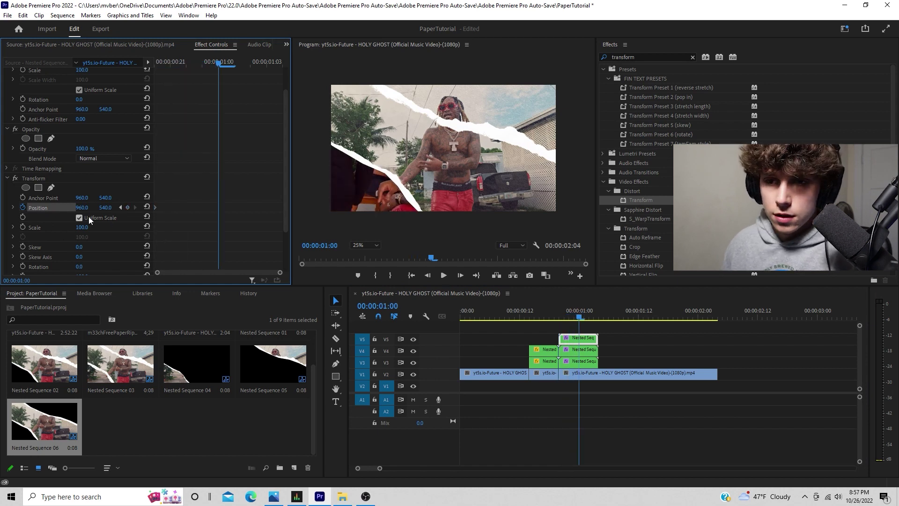
pyautogui.moveTo(82, 208); pyautogui.dragTo(806, 207)
# Step: Play and scrub through the transition up to 00:00:01:01 to check the upper piece sliding off
pyautogui.click(560, 307)
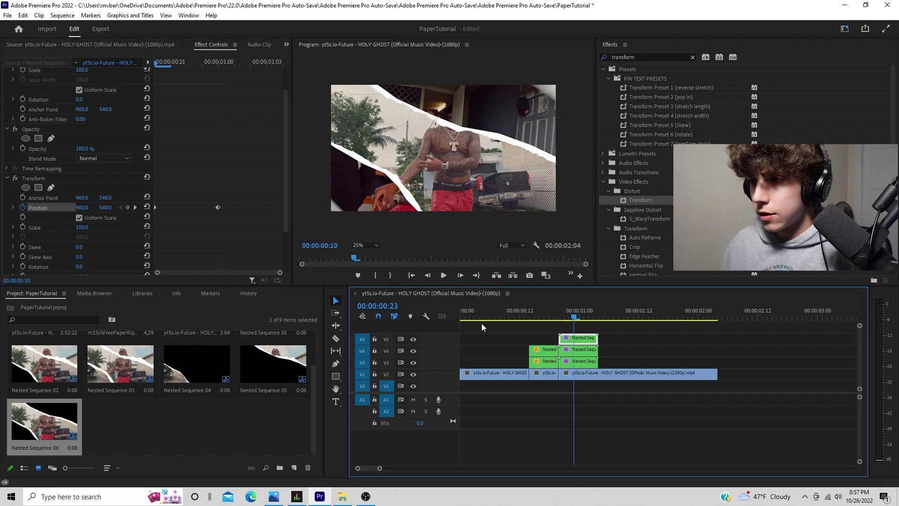
pyautogui.press('space')
pyautogui.click(522, 311)
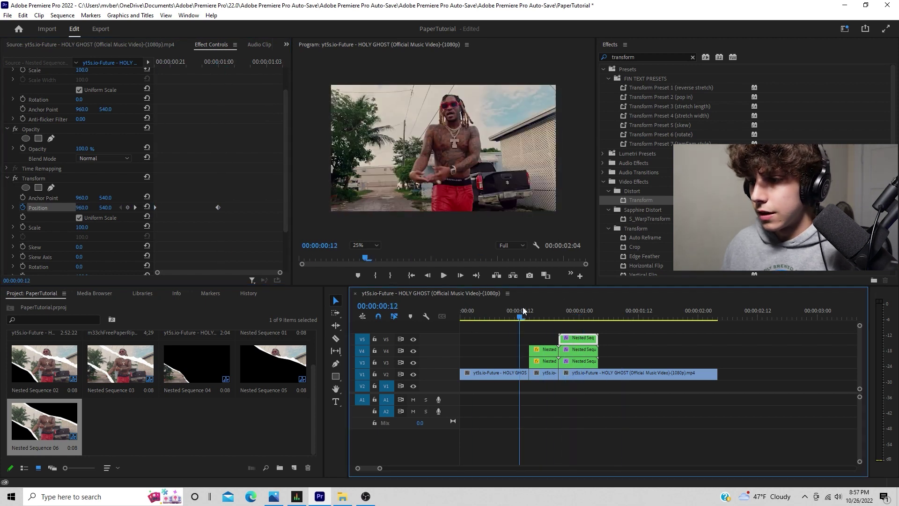
pyautogui.click(583, 311)
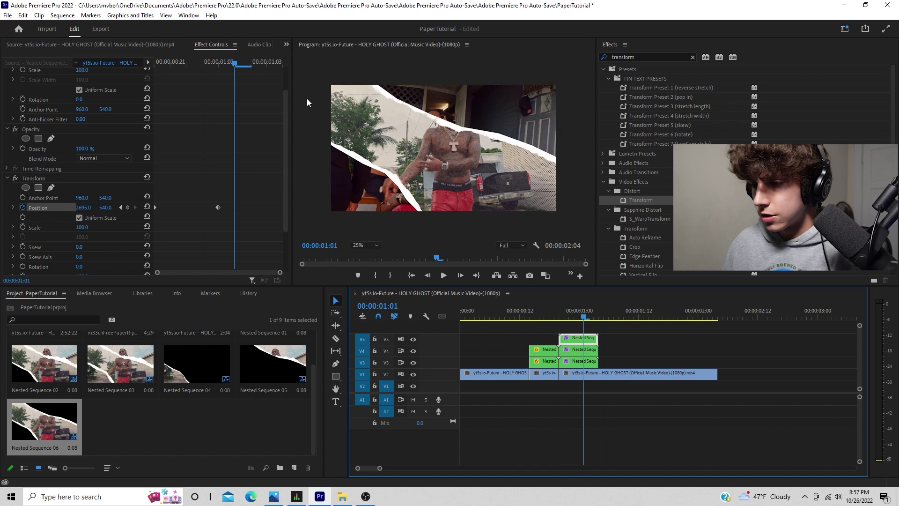
# Step: Keyframe the V4 lower-right piece's Transform Position from 960, 540 at 00:00:00:20 to 2911, 1660 at 00:00:01:00
pyautogui.click(577, 349)
pyautogui.moveTo(583, 319); pyautogui.dragTo(560, 320)
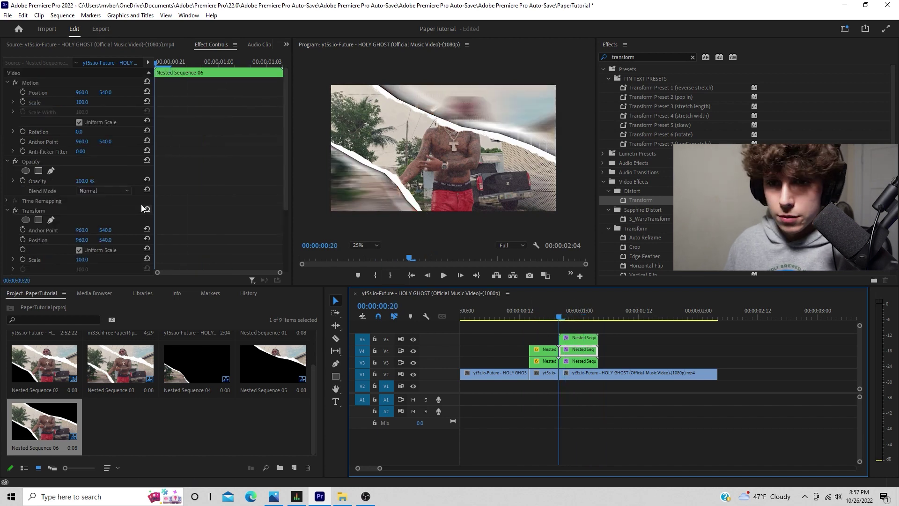
pyautogui.click(21, 239)
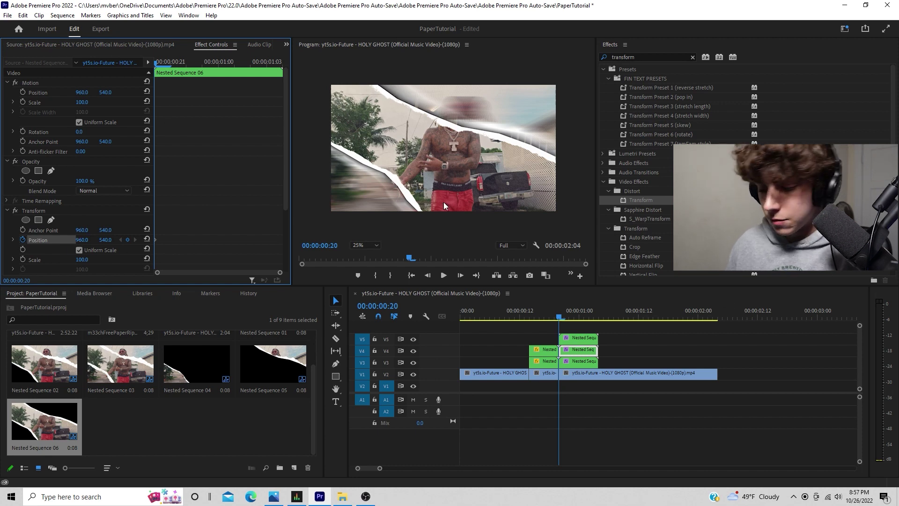
pyautogui.press('Right')
pyautogui.press('Right')
pyautogui.press('Right')
pyautogui.press('Right')
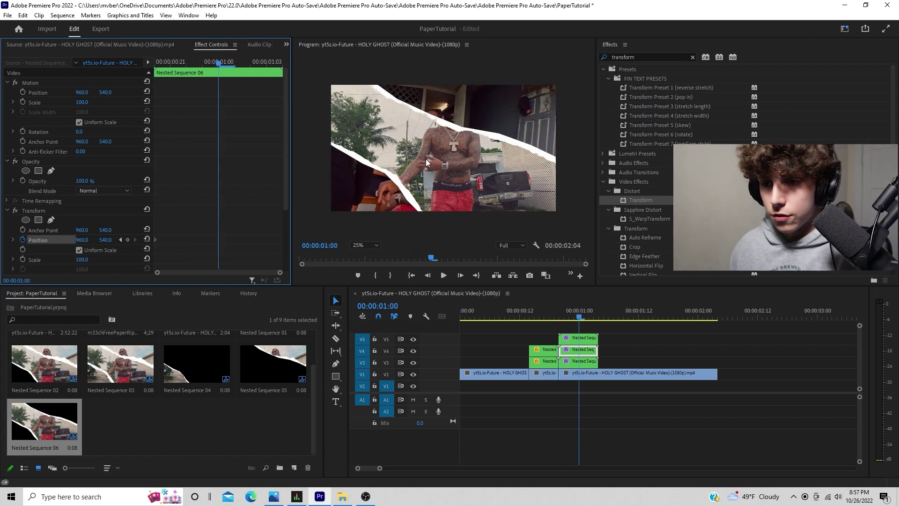
pyautogui.moveTo(82, 240)
pyautogui.mouseDown()
pyautogui.moveTo(106, 240)
pyautogui.moveTo(86, 240)
pyautogui.mouseUp()
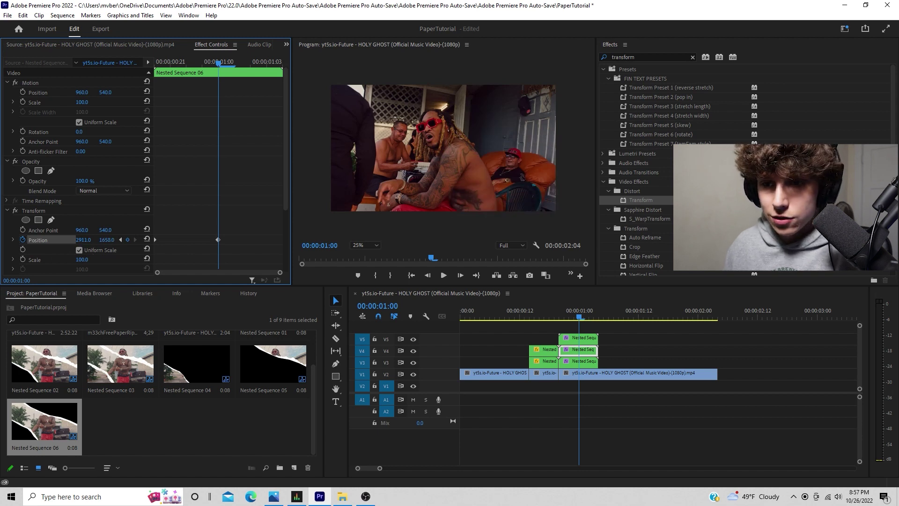
# Step: Shift both Position keyframes of each of the three torn pieces two frames later, ending at 00:00:01:02
pyautogui.moveTo(583, 338)
pyautogui.mouseDown()
pyautogui.moveTo(582, 330)
pyautogui.moveTo(584, 339)
pyautogui.mouseUp()
pyautogui.moveTo(232, 232); pyautogui.dragTo(161, 248)
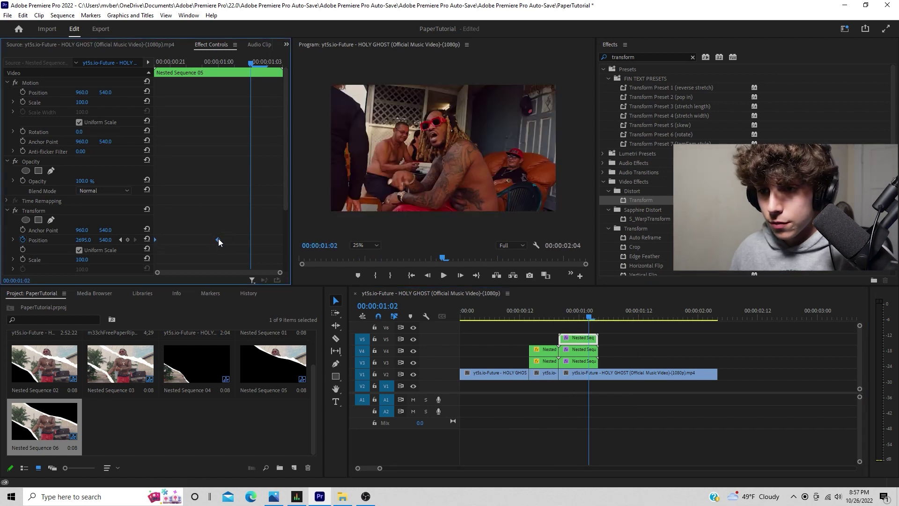
pyautogui.click(585, 350)
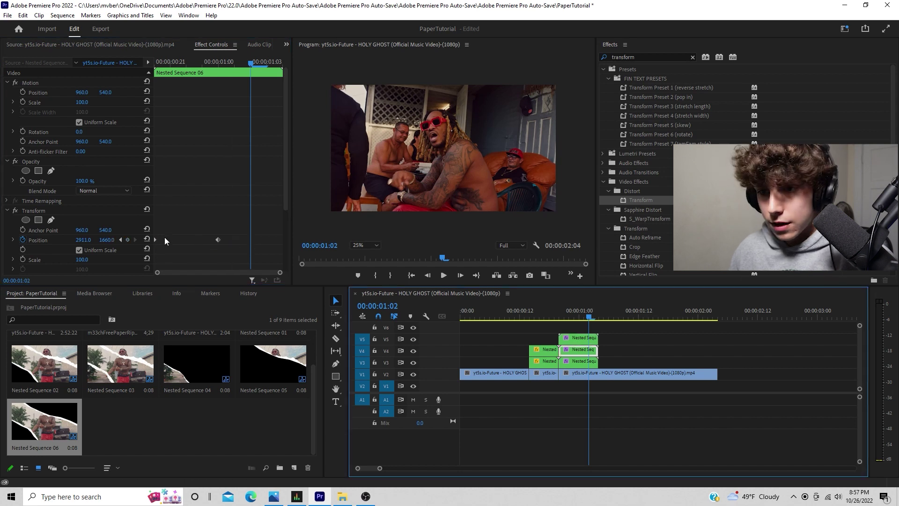
pyautogui.moveTo(229, 236); pyautogui.dragTo(149, 241)
pyautogui.moveTo(218, 240); pyautogui.dragTo(155, 247)
pyautogui.click(578, 360)
pyautogui.moveTo(226, 241); pyautogui.dragTo(248, 241)
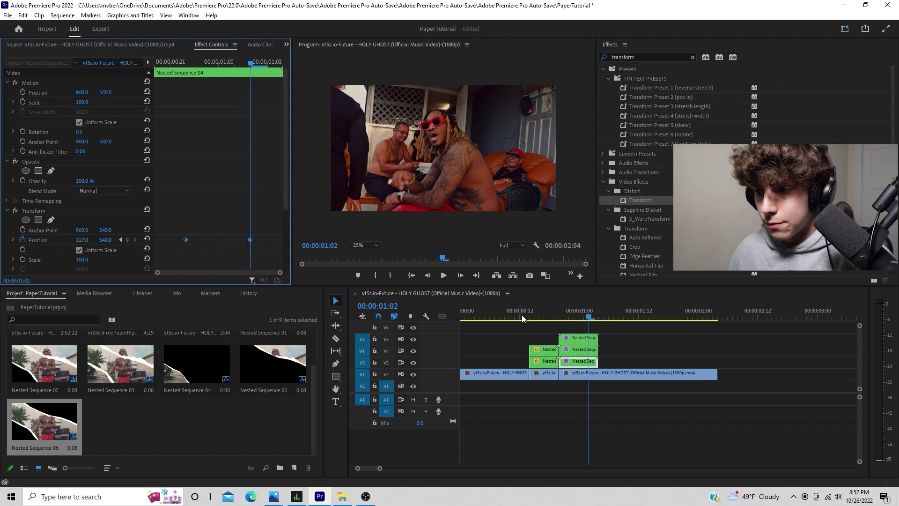
# Step: Play back the transition several times from before the rip to check the delayed slide of all three pieces
pyautogui.click(529, 314)
pyautogui.press('space')
pyautogui.press('space')
pyautogui.click(521, 309)
pyautogui.press('space')
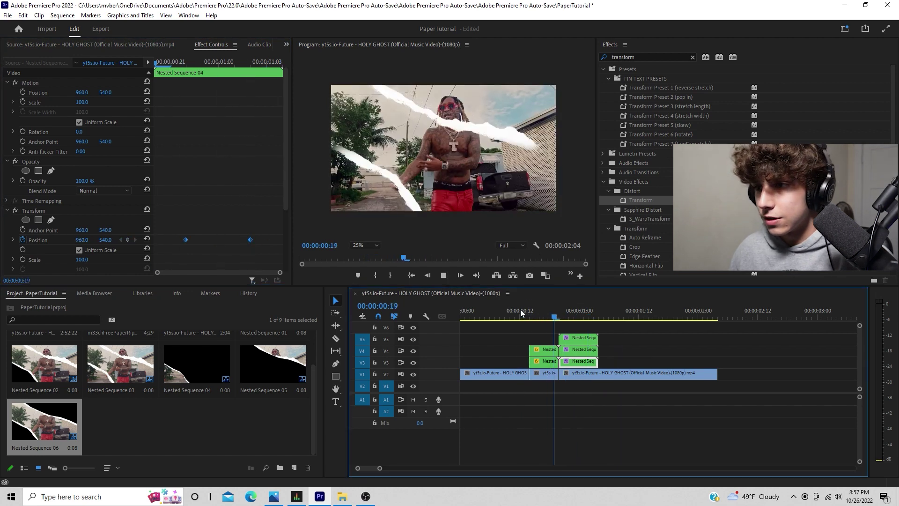
pyautogui.press('space')
pyautogui.click(487, 308)
pyautogui.press('space')
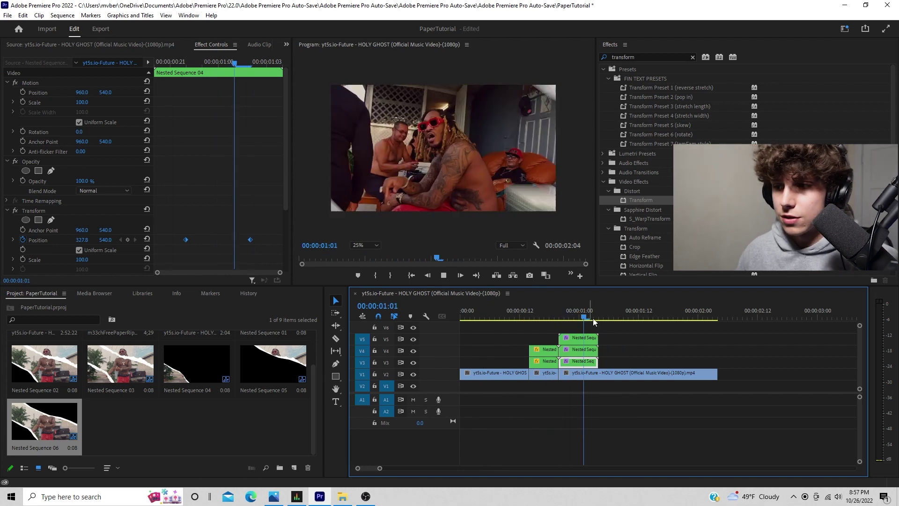
pyautogui.press('space')
# Step: Move the torn pieces' end Position keyframes to the end of their clips to slow the slide
pyautogui.click(570, 313)
pyautogui.moveTo(250, 240); pyautogui.dragTo(283, 244)
pyautogui.click(595, 342)
pyautogui.click(591, 339)
# Step: Replay the transition repeatedly from before the rip to review the slower slide of the torn pieces
pyautogui.click(489, 314)
pyautogui.press('space')
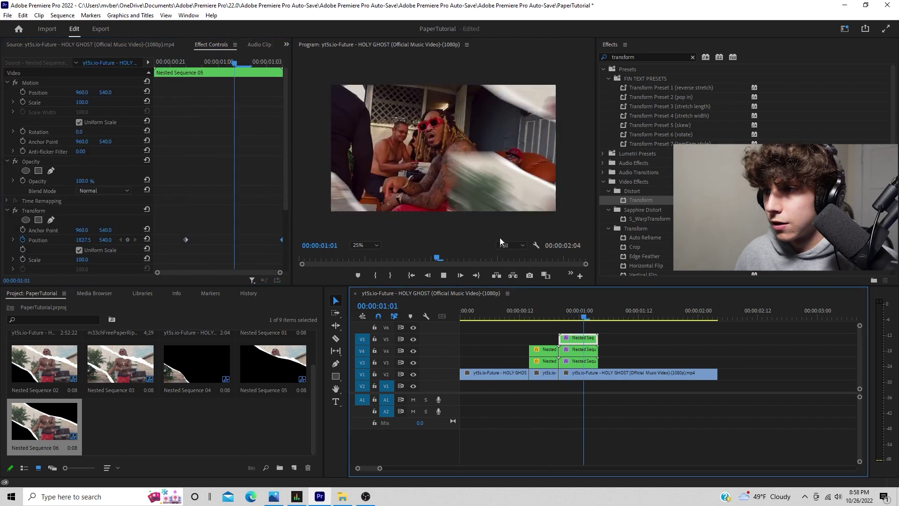
pyautogui.press('space')
pyautogui.click(489, 315)
pyautogui.press('space')
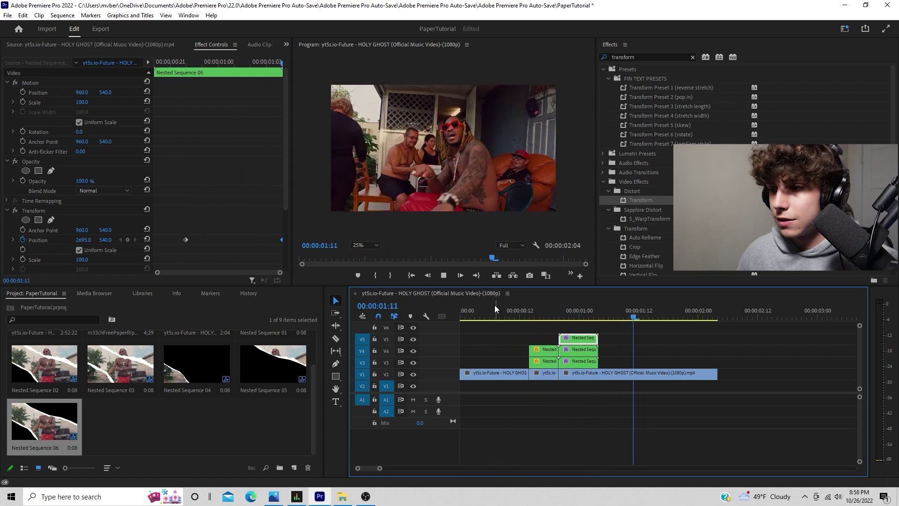
pyautogui.click(489, 314)
pyautogui.press('space')
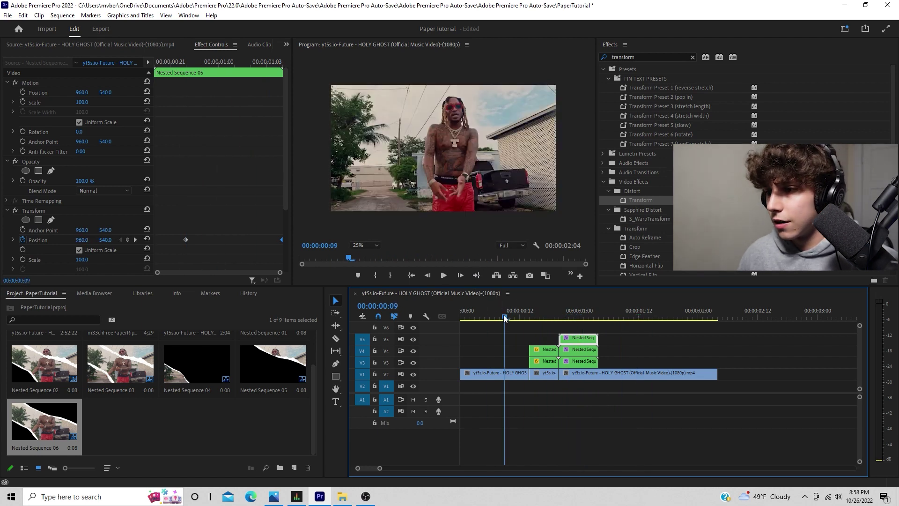
pyautogui.press('space')
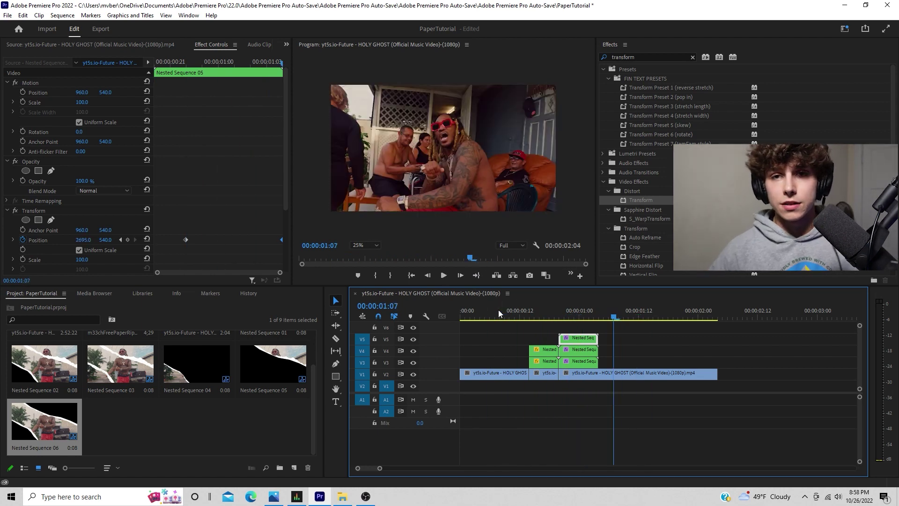